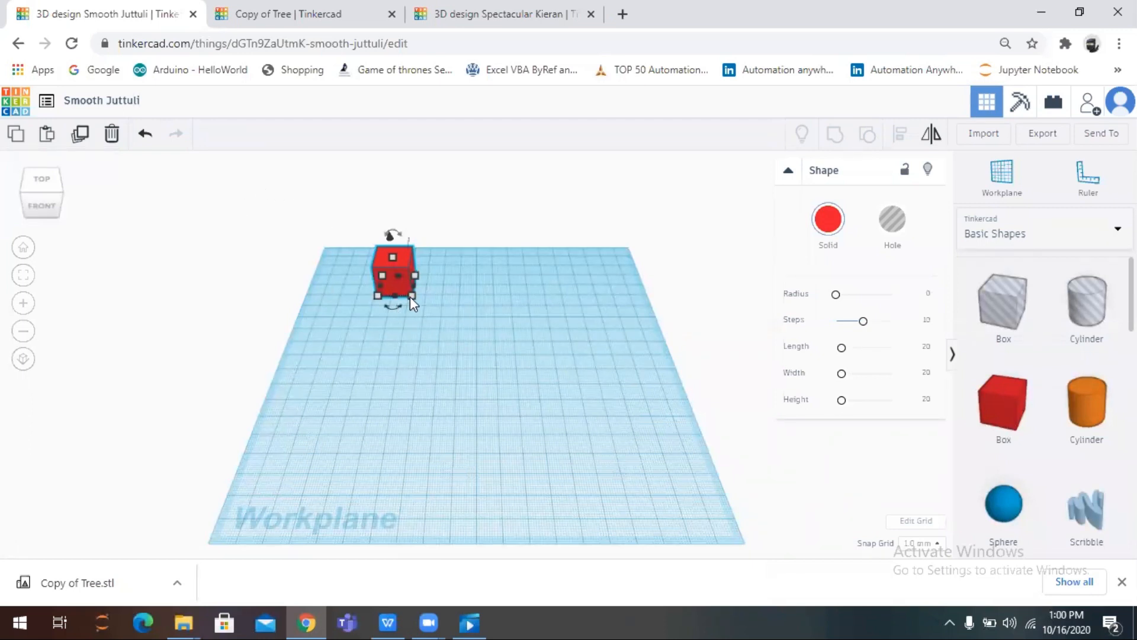
# Enlarge the red box's footprint on the workplane by stretching its front corner outward
pyautogui.moveTo(411, 294); pyautogui.dragTo(459, 368)
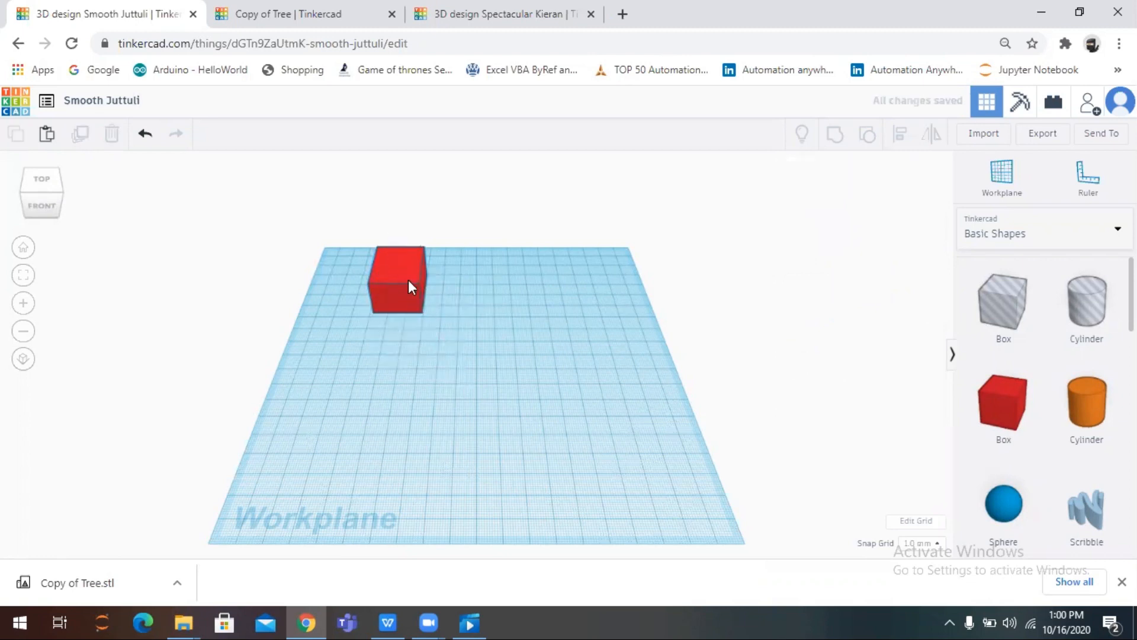
pyautogui.click(425, 316)
pyautogui.moveTo(425, 329); pyautogui.dragTo(461, 353)
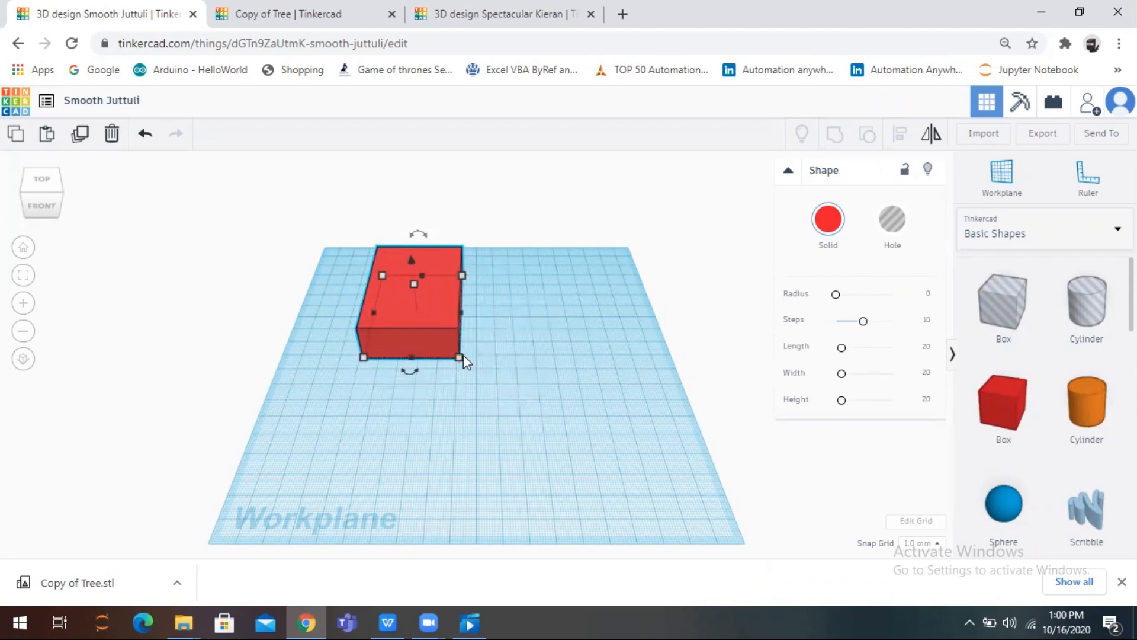
pyautogui.moveTo(498, 379); pyautogui.dragTo(623, 400)
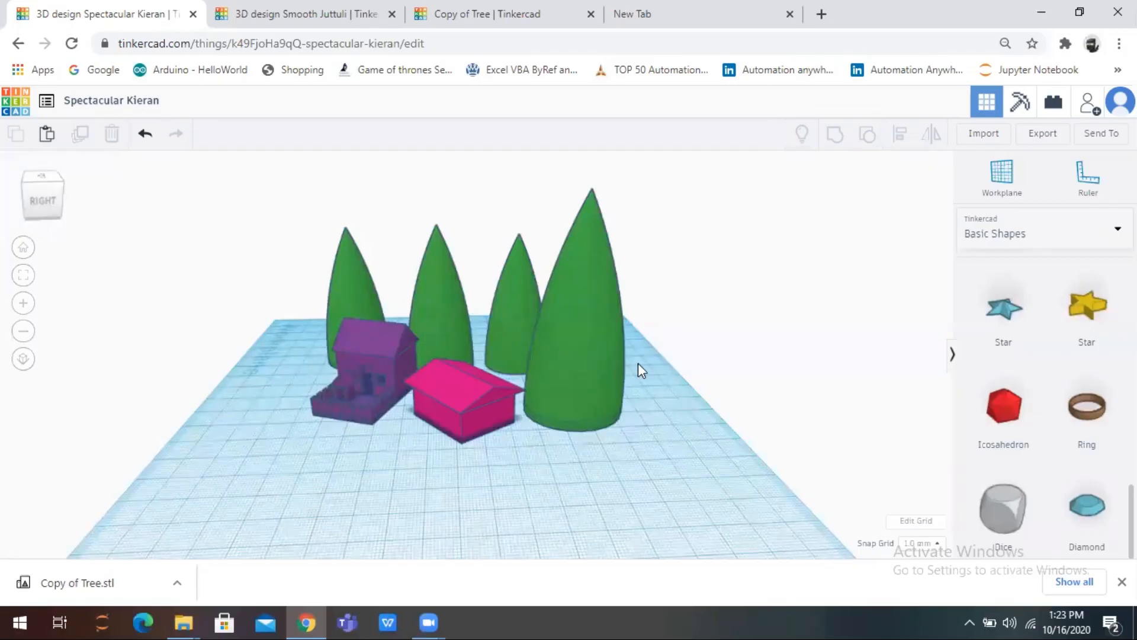
# Scale the front tree's base to about 42 by 36 mm and the small tree behind it to about 29 by 25 mm
pyautogui.moveTo(638, 364); pyautogui.dragTo(515, 477, button='right')
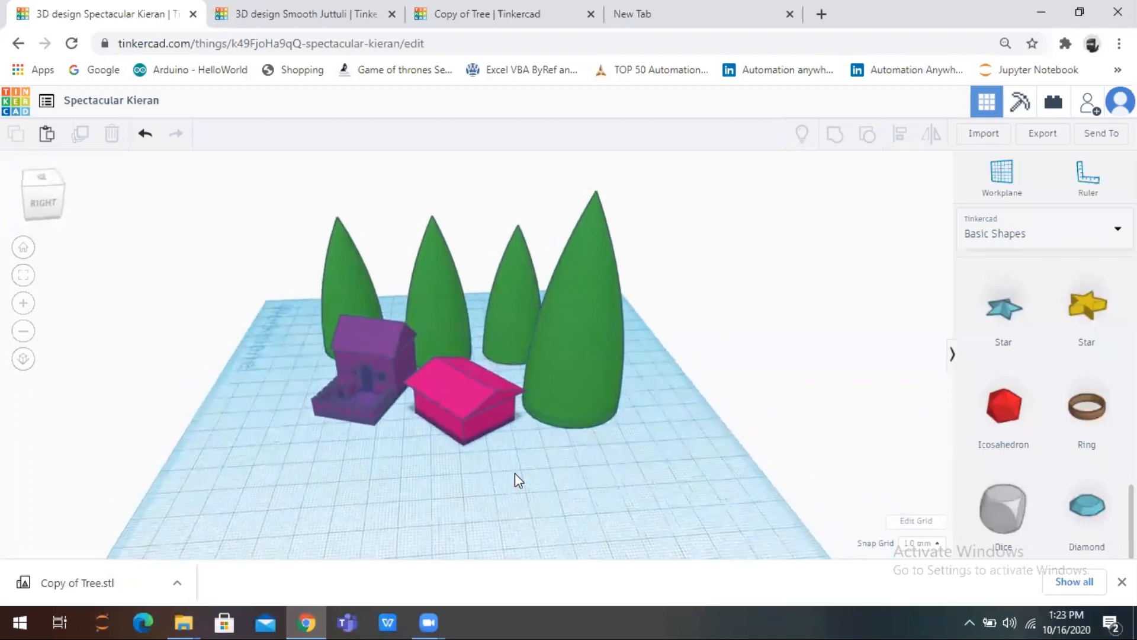
pyautogui.click(554, 391)
pyautogui.moveTo(630, 417)
pyautogui.mouseDown()
pyautogui.moveTo(616, 415)
pyautogui.moveTo(643, 422)
pyautogui.mouseUp()
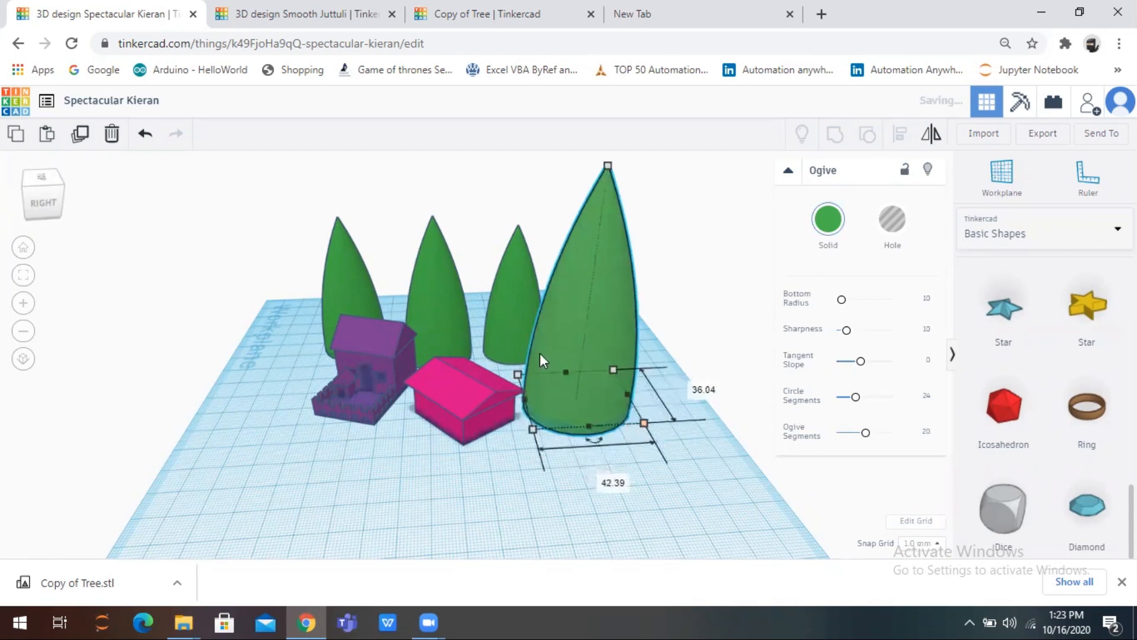
pyautogui.click(496, 311)
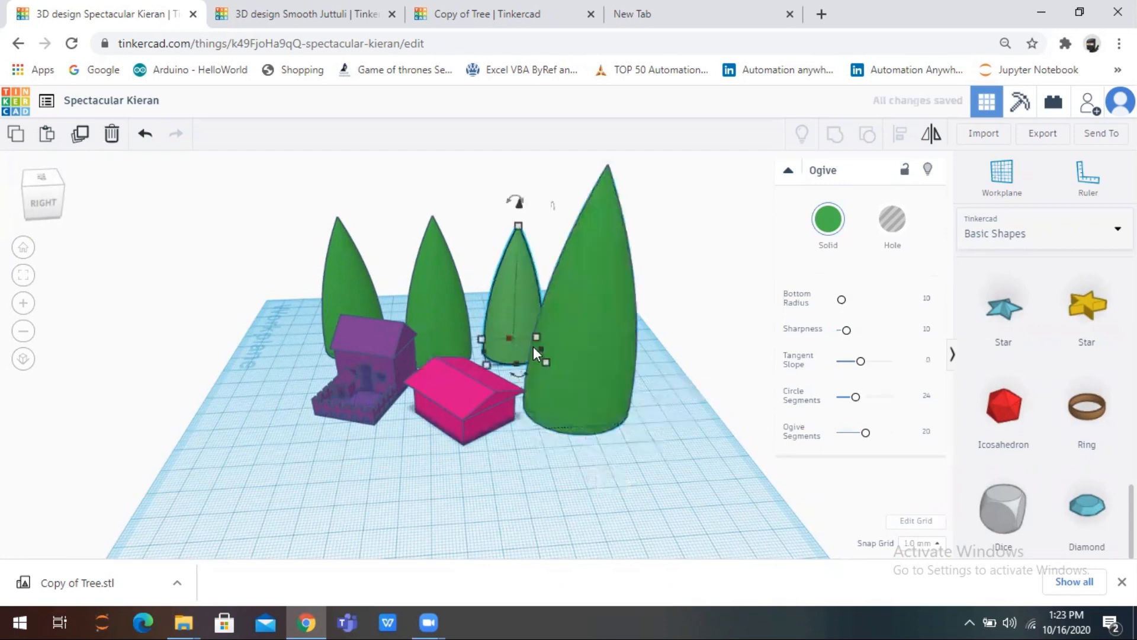
pyautogui.moveTo(546, 363)
pyautogui.mouseDown()
pyautogui.moveTo(540, 373)
pyautogui.moveTo(535, 365)
pyautogui.mouseUp()
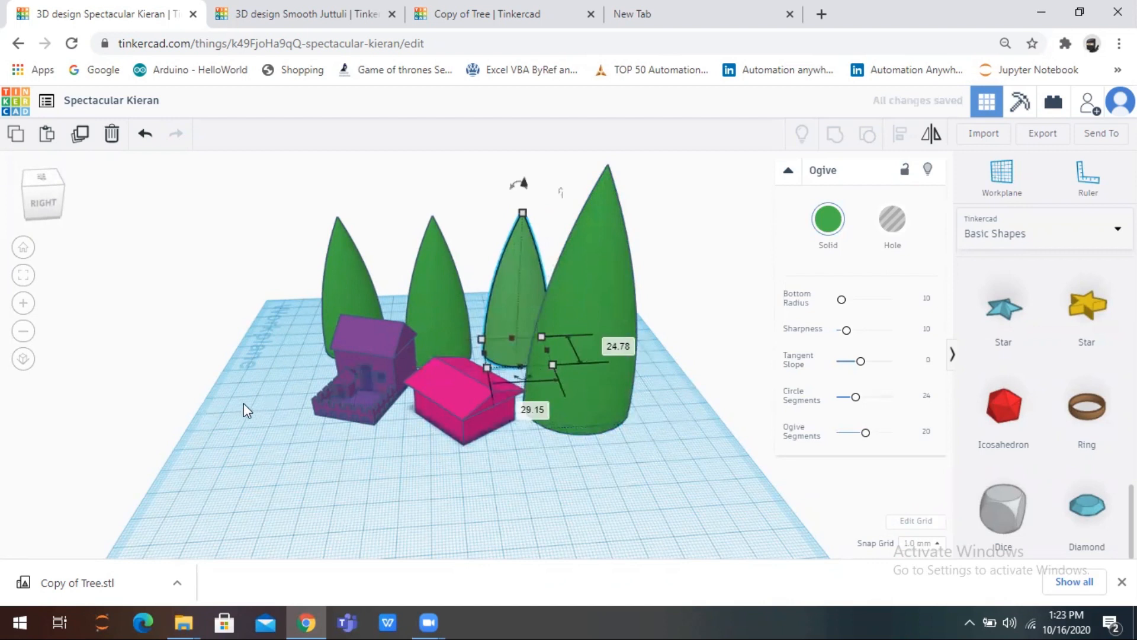
# Select all the trees and houses together and resize the whole group from its front corner
pyautogui.click(258, 382)
pyautogui.moveTo(310, 320); pyautogui.dragTo(663, 471)
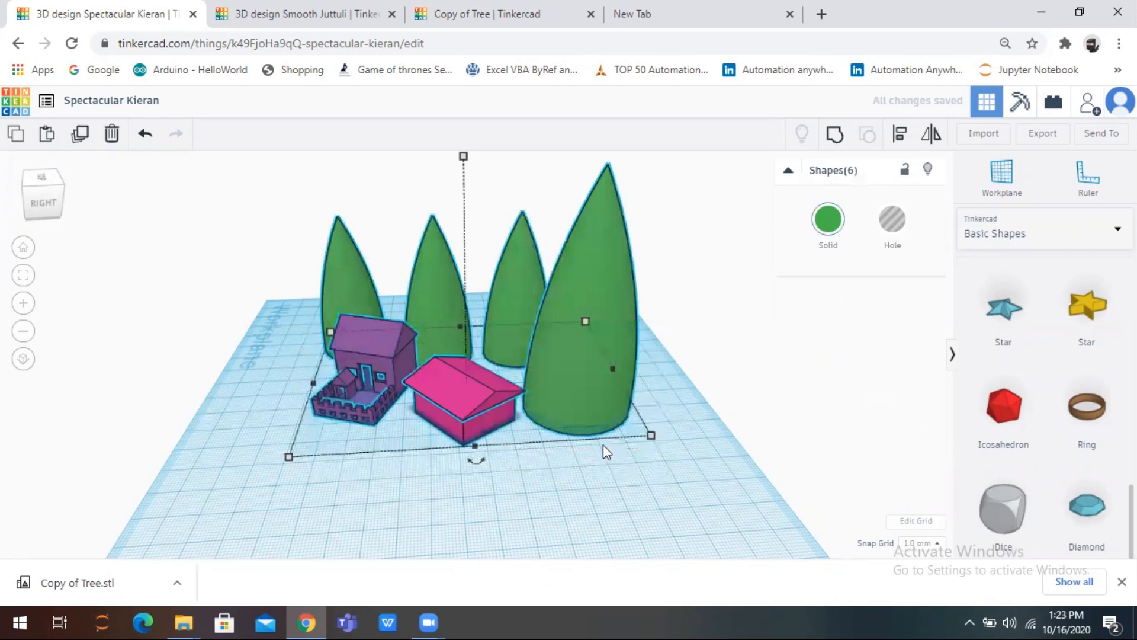
pyautogui.moveTo(651, 435); pyautogui.dragTo(643, 467)
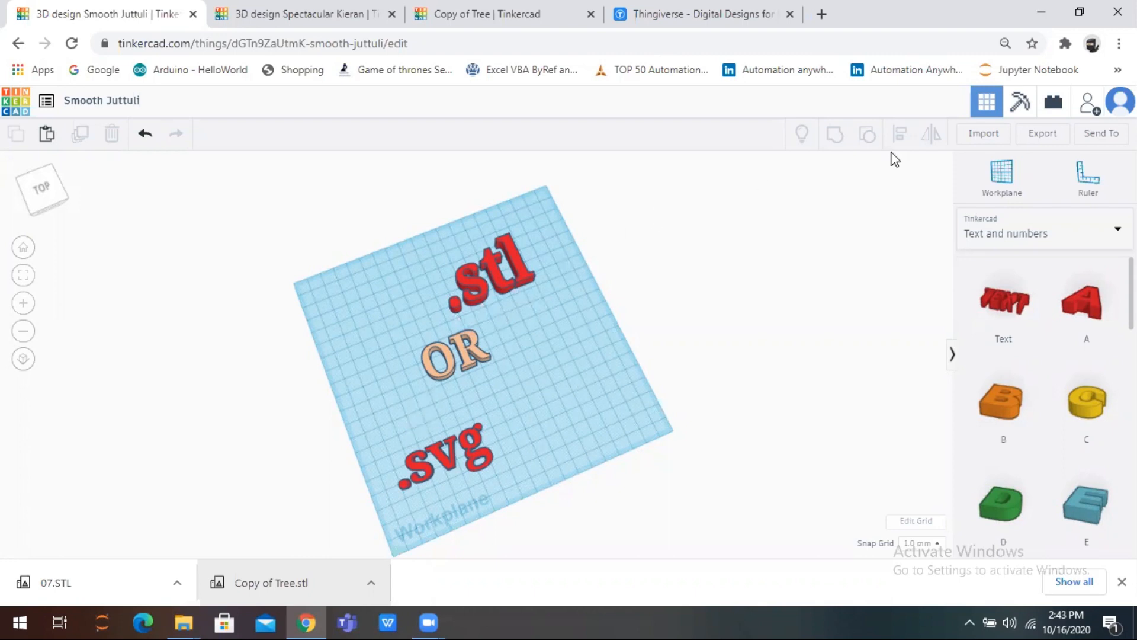
# Import Copy of Tree.stl at scale 100 into the Smooth Juttuli design
pyautogui.click(967, 135)
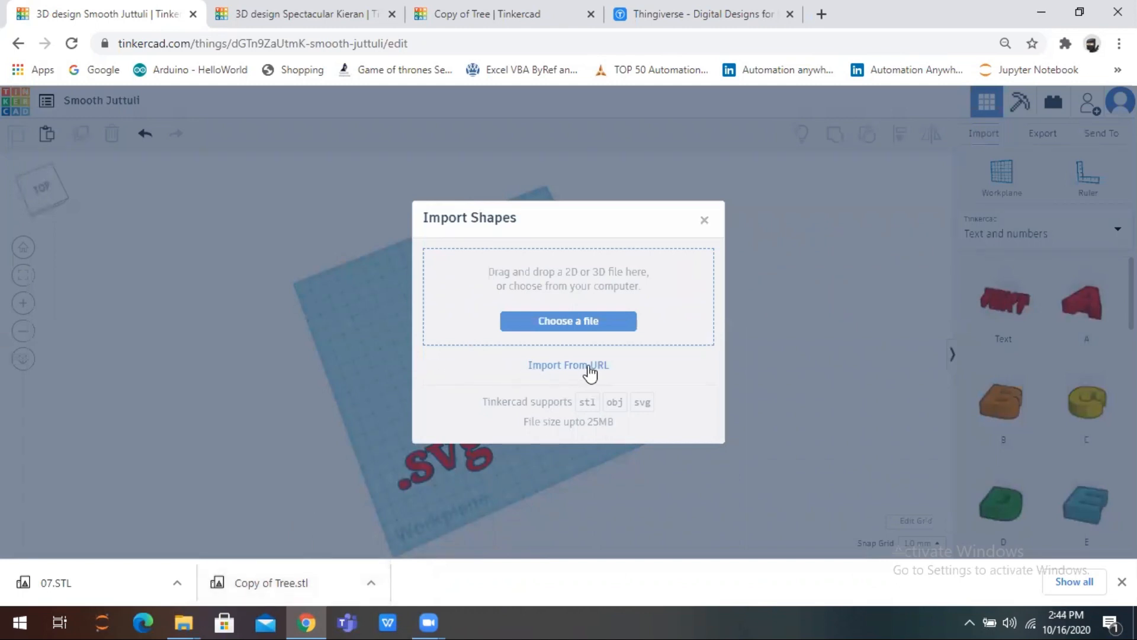
pyautogui.moveTo(259, 590); pyautogui.dragTo(592, 291)
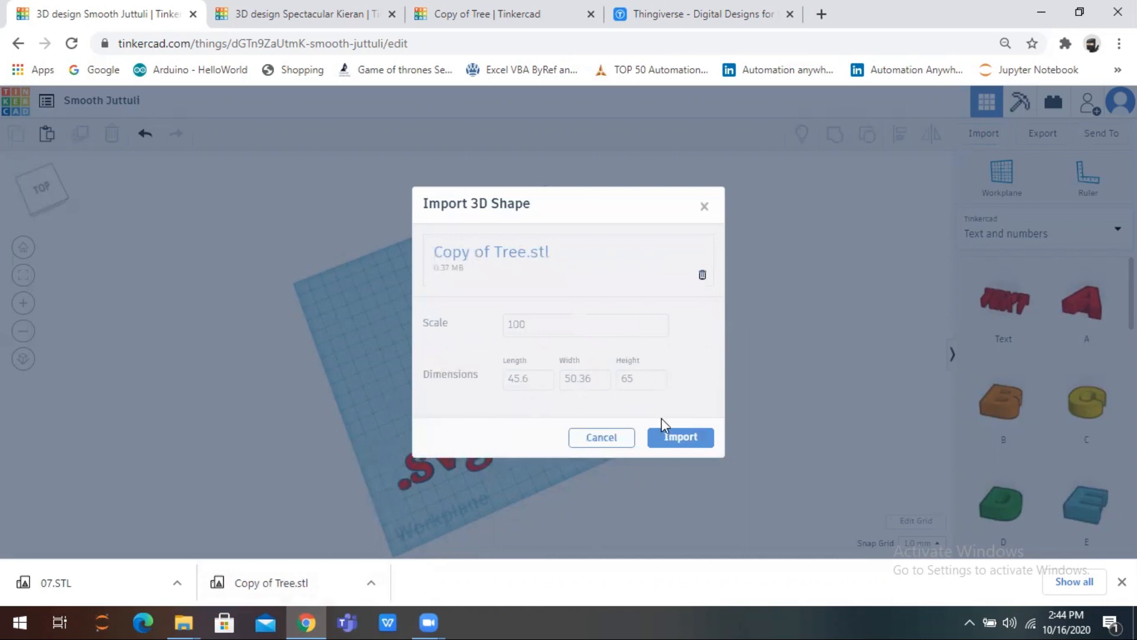
pyautogui.click(673, 440)
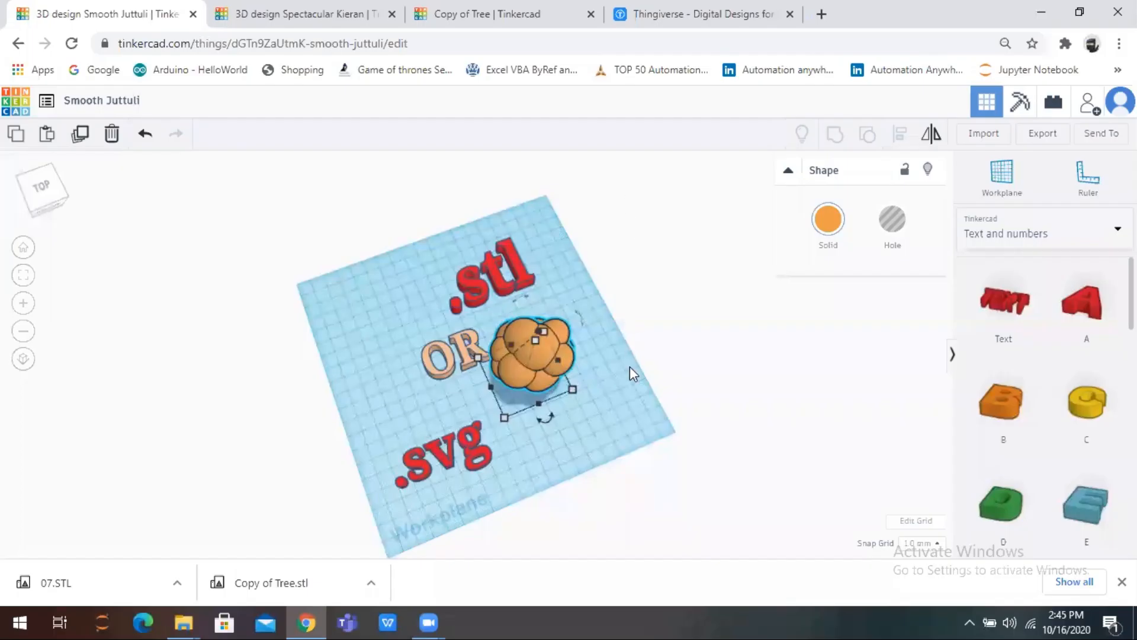
pyautogui.moveTo(623, 390); pyautogui.dragTo(631, 344, button='right')
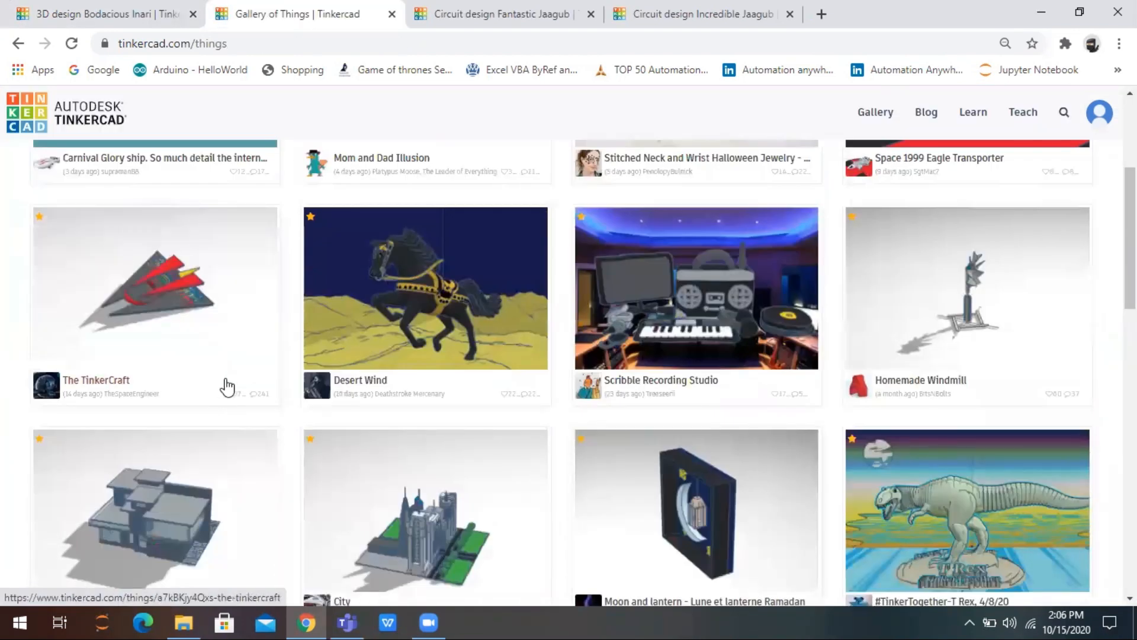
# Switch from the gallery to the Fantastic Jaagub circuit and place a small breadboard on its canvas
pyautogui.scroll(-3, 223, 389)
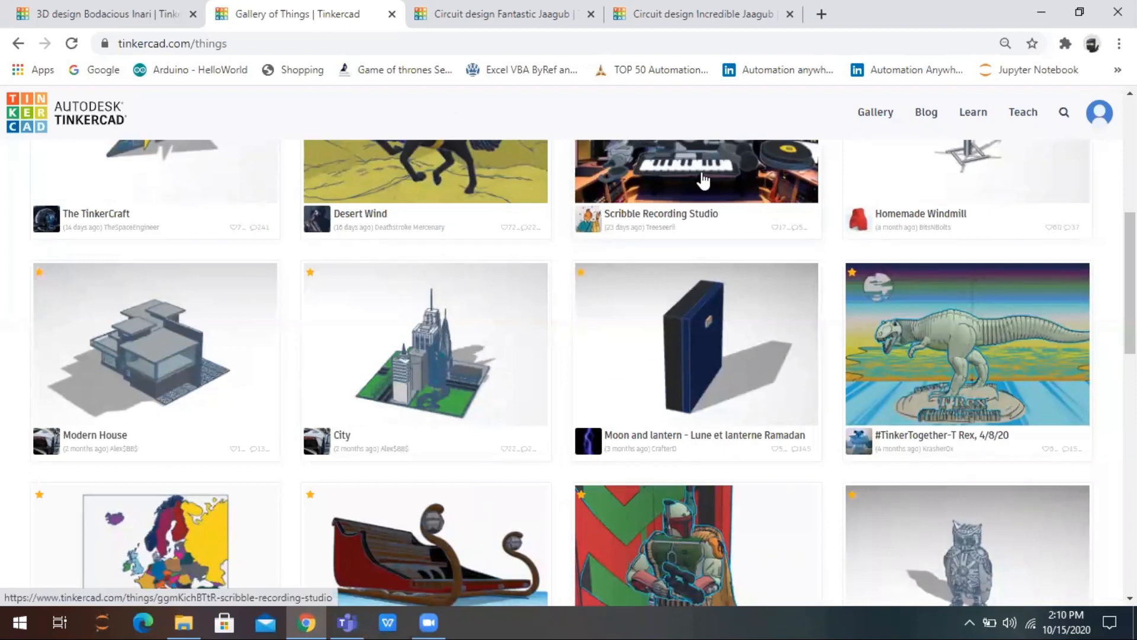
pyautogui.hotkey('ctrl', 'Tab')
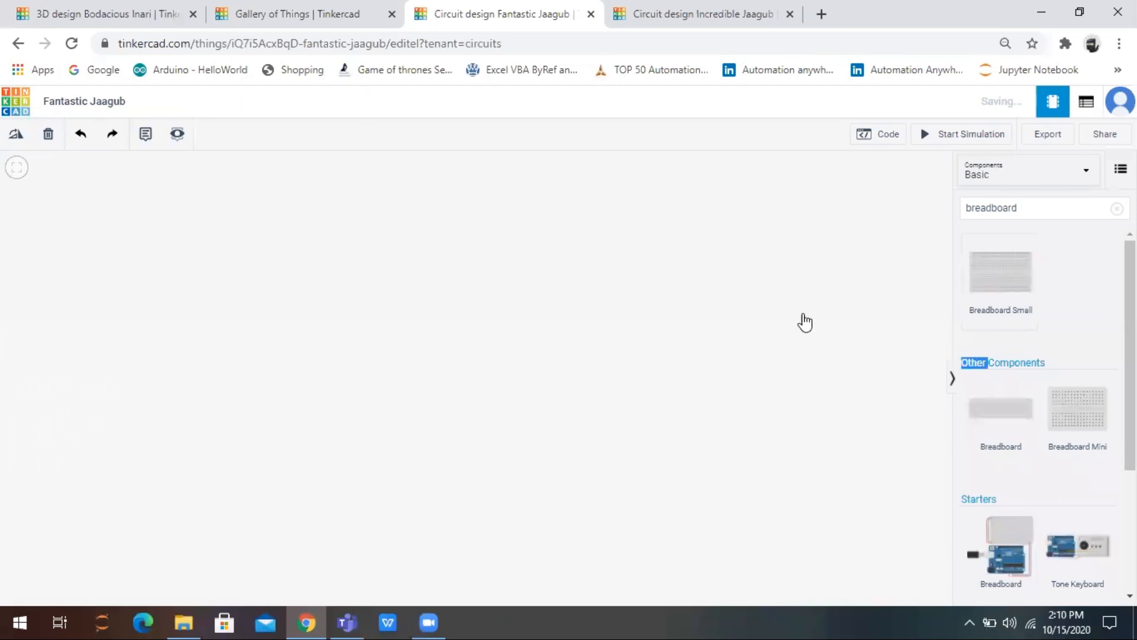
pyautogui.click(441, 345)
# Place an LED across columns 9 and 10, a resistor at column 10, and a pushbutton across columns 17 to 19 of the breadboard
pyautogui.click(1117, 208)
pyautogui.click(1086, 260)
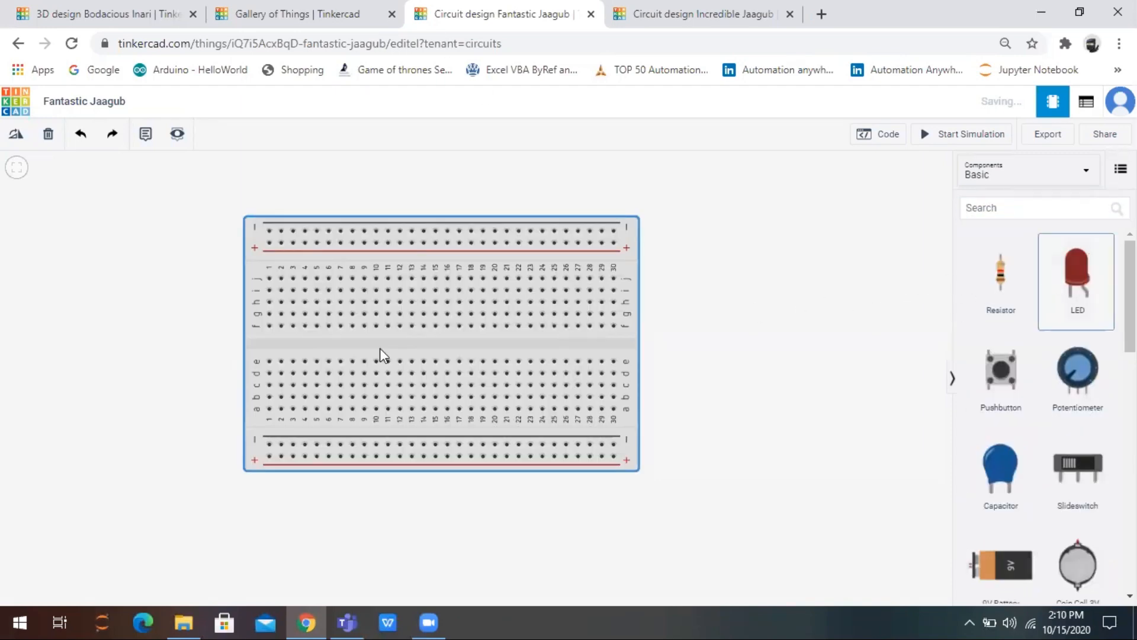
pyautogui.click(368, 261)
pyautogui.click(997, 279)
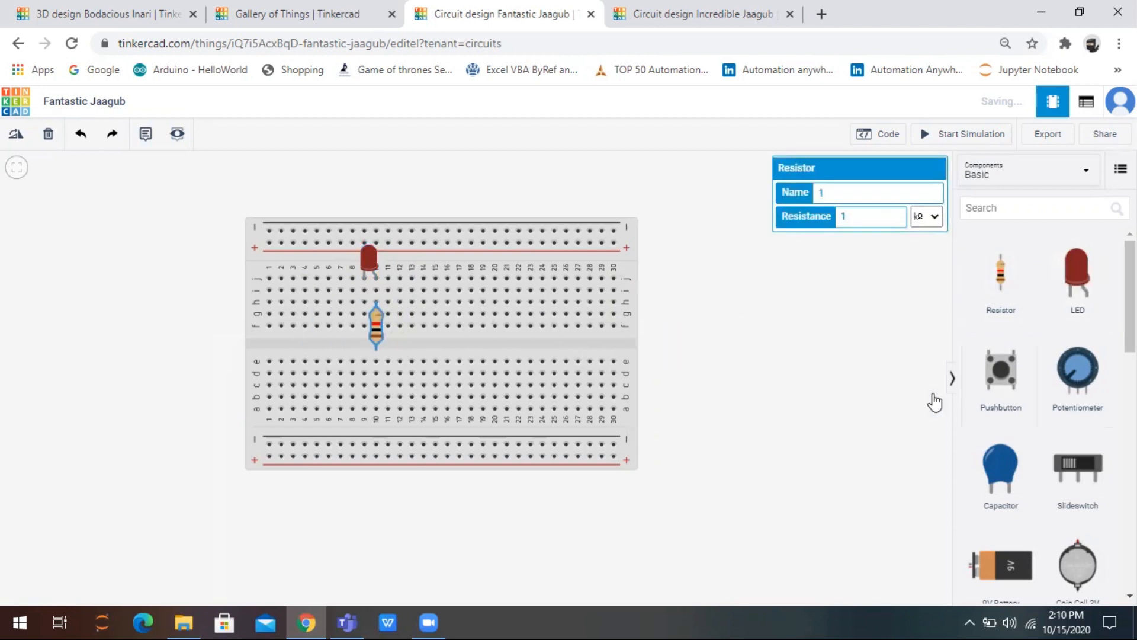
pyautogui.click(1001, 370)
pyautogui.click(480, 325)
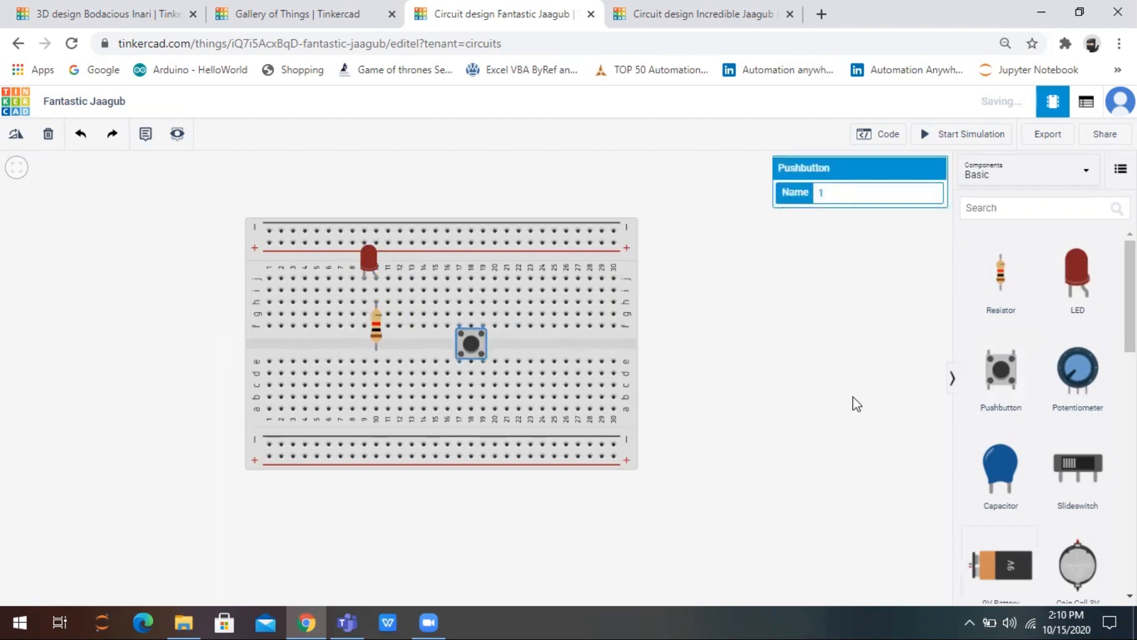
# Place a 9V battery beside the breadboard and wire its negative and positive terminals to the matching upper rails at column 30
pyautogui.click(710, 299)
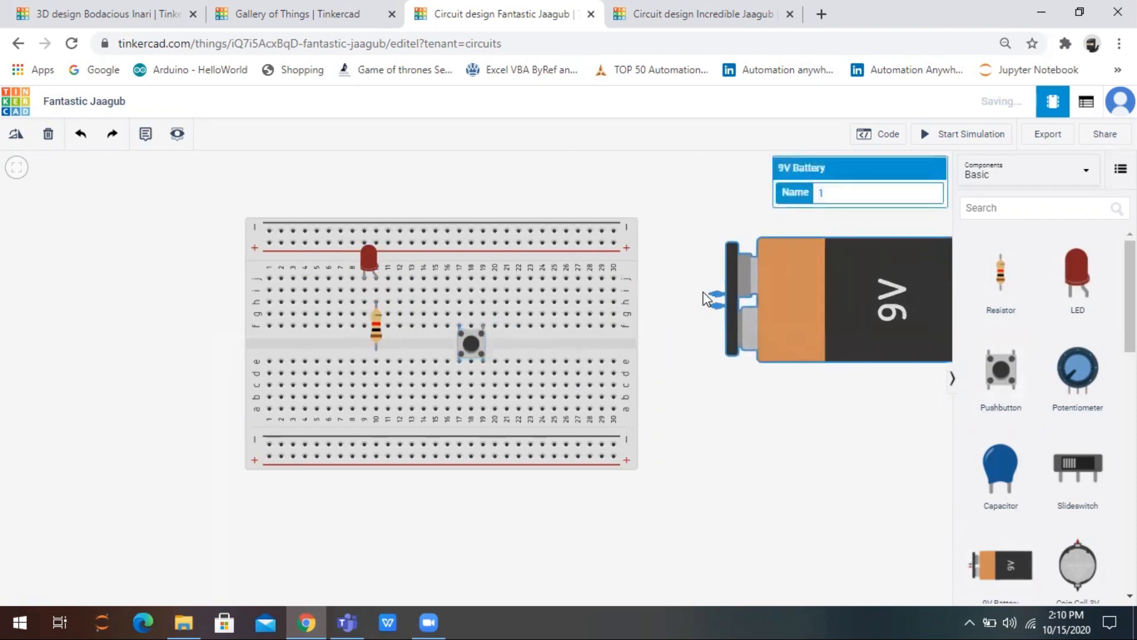
pyautogui.click(709, 295)
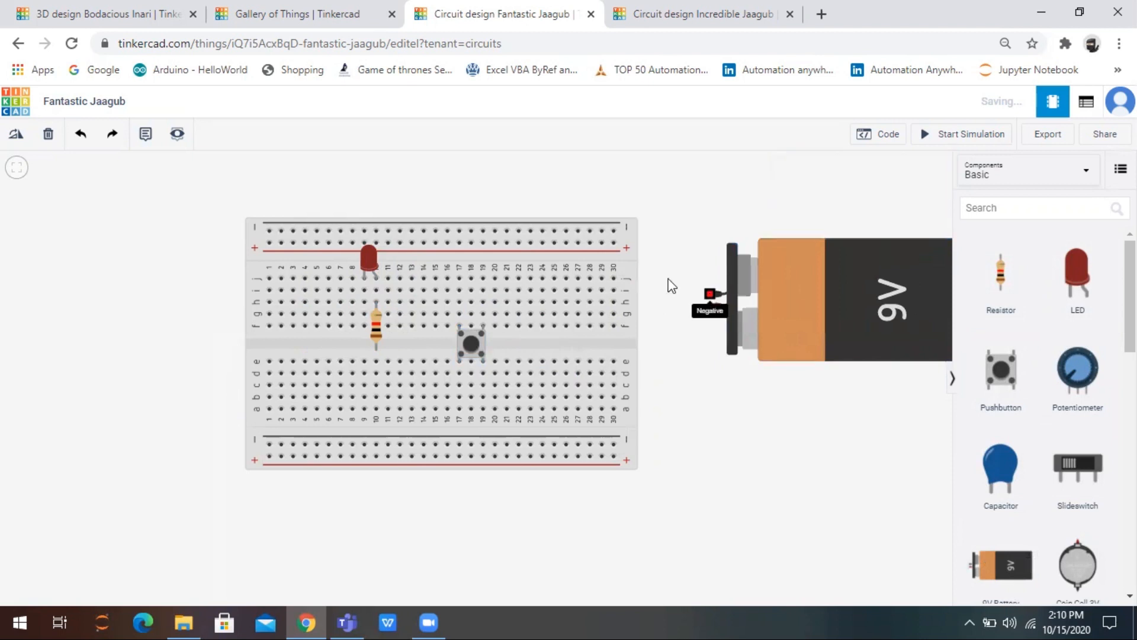
pyautogui.click(614, 230)
pyautogui.click(714, 306)
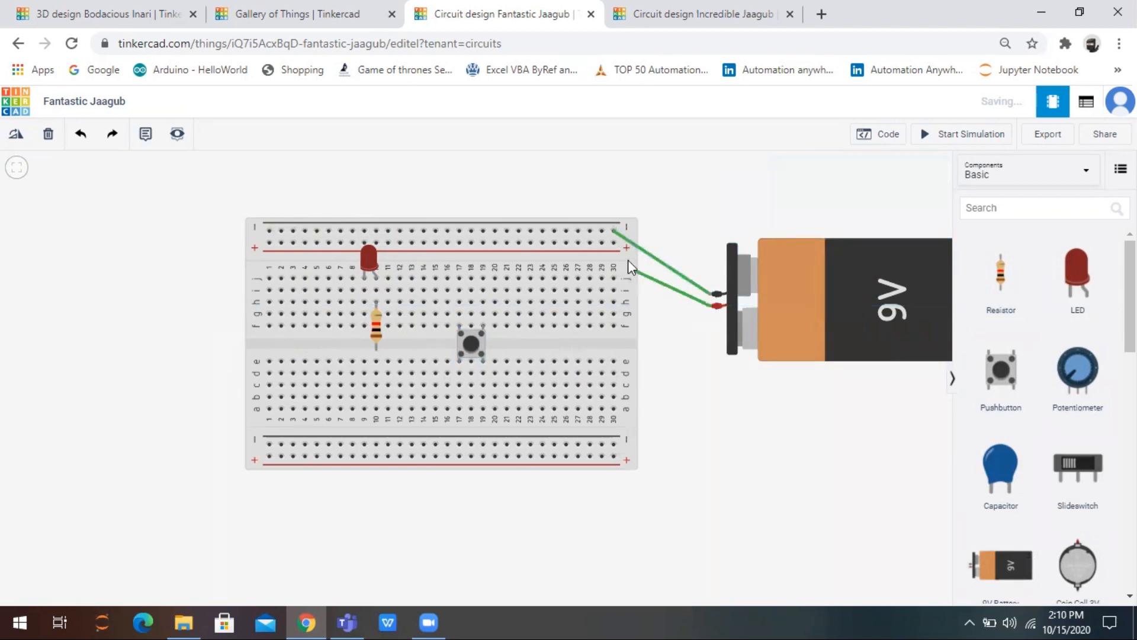
pyautogui.click(614, 242)
# Complete the circuit wiring: column 19 to the positive rail, column 9 to the negative rail, and column 10 to column 17
pyautogui.click(483, 315)
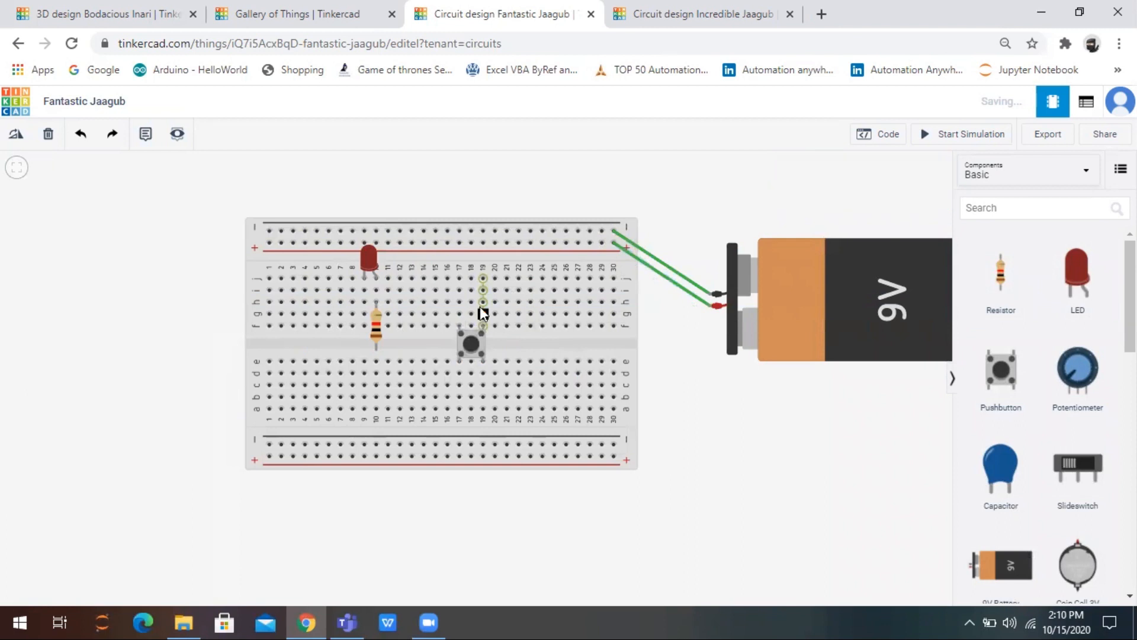
pyautogui.click(482, 242)
pyautogui.click(364, 290)
pyautogui.click(340, 230)
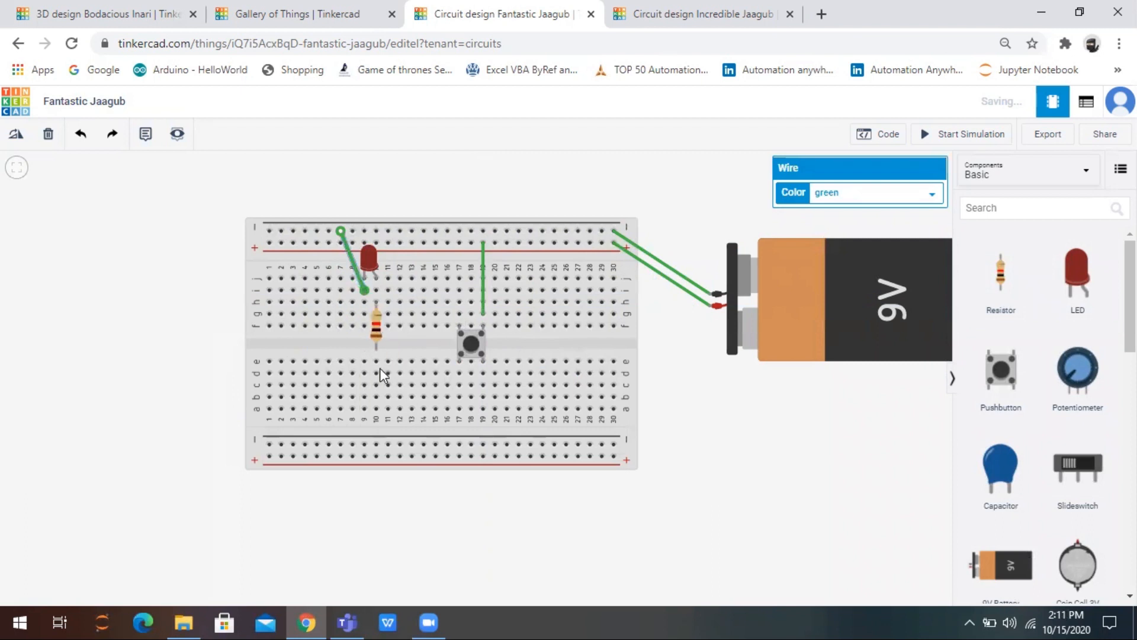
pyautogui.click(376, 384)
pyautogui.click(460, 373)
# Run the simulation and operate the breadboard's pushbutton to test the LED
pyautogui.click(974, 136)
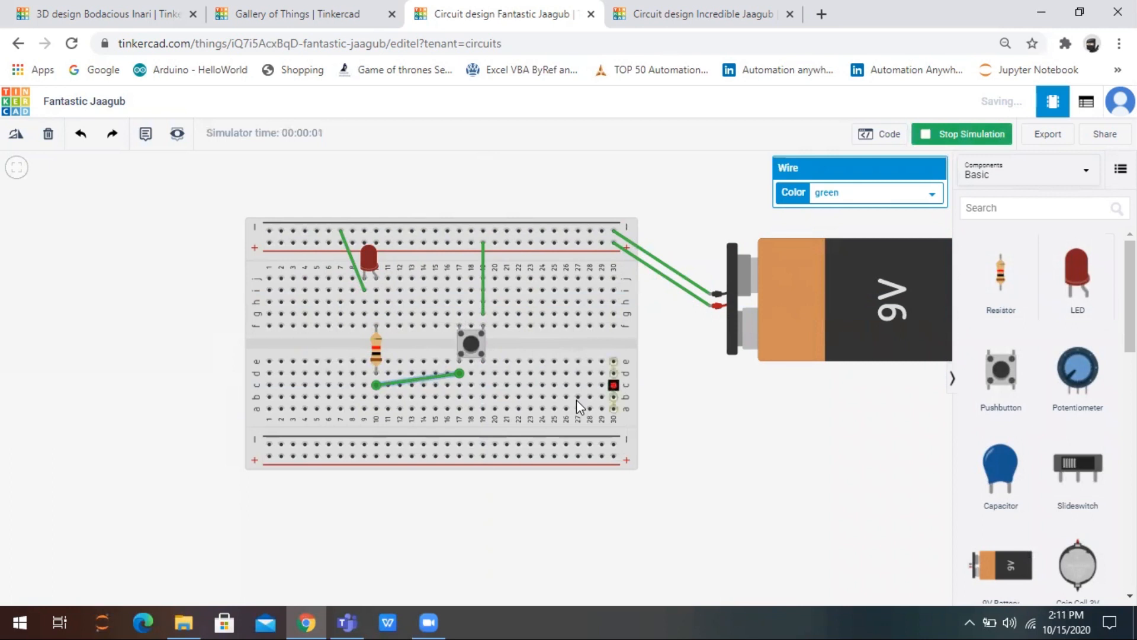
pyautogui.click(470, 345)
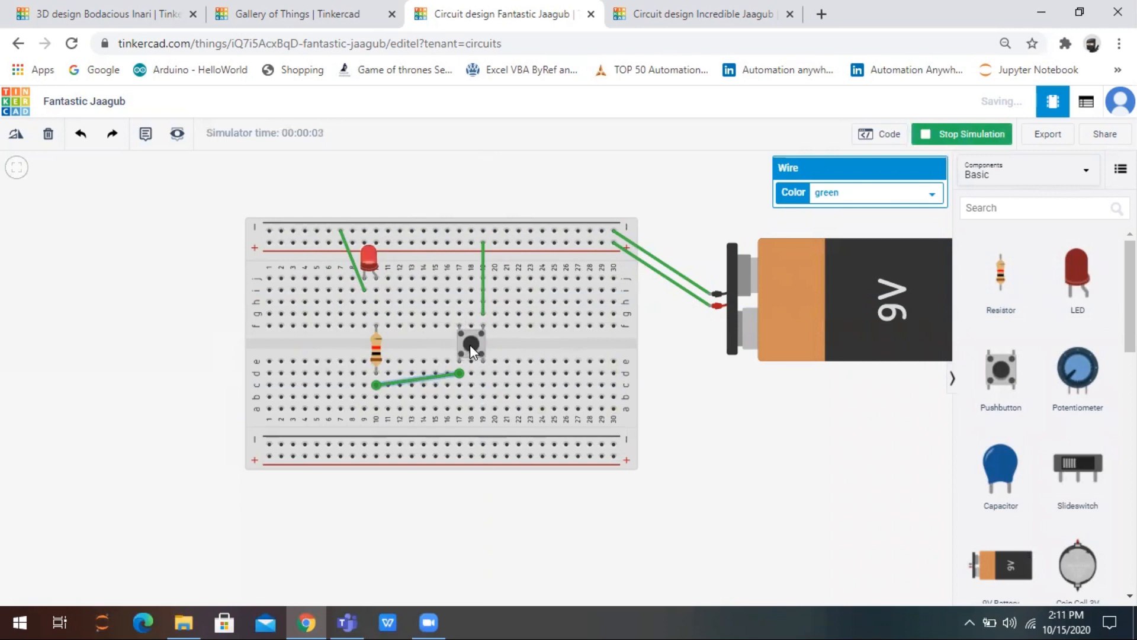
pyautogui.click(470, 345)
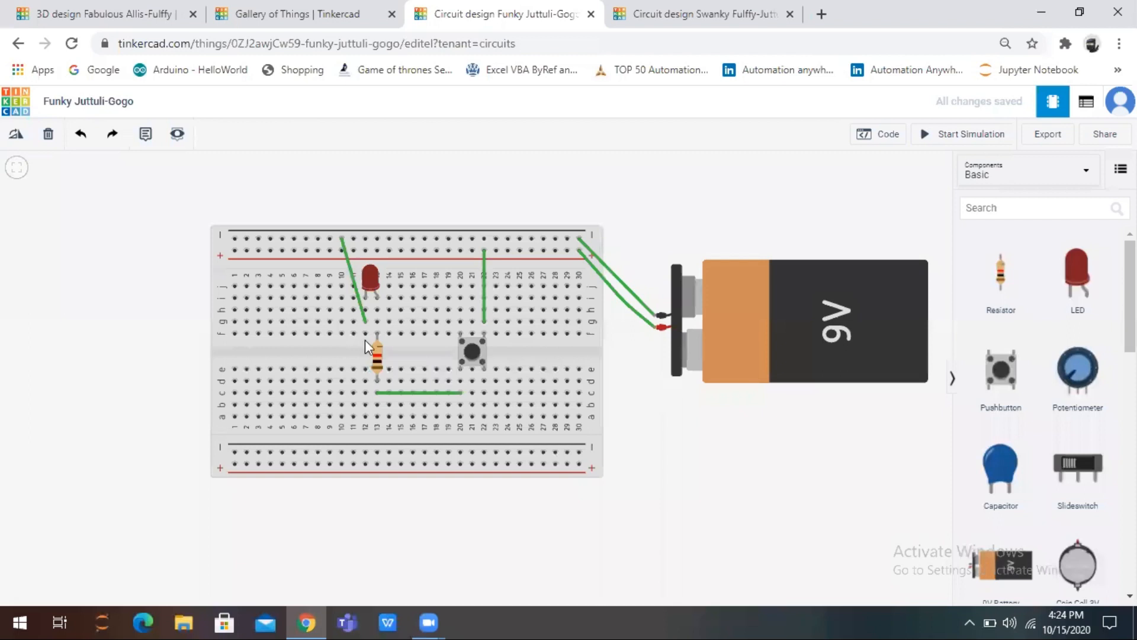
# Color the battery's negative wire black and its positive wire red in the Funky Juttuli-Gogo circuit
pyautogui.scroll(5, 438, 319)
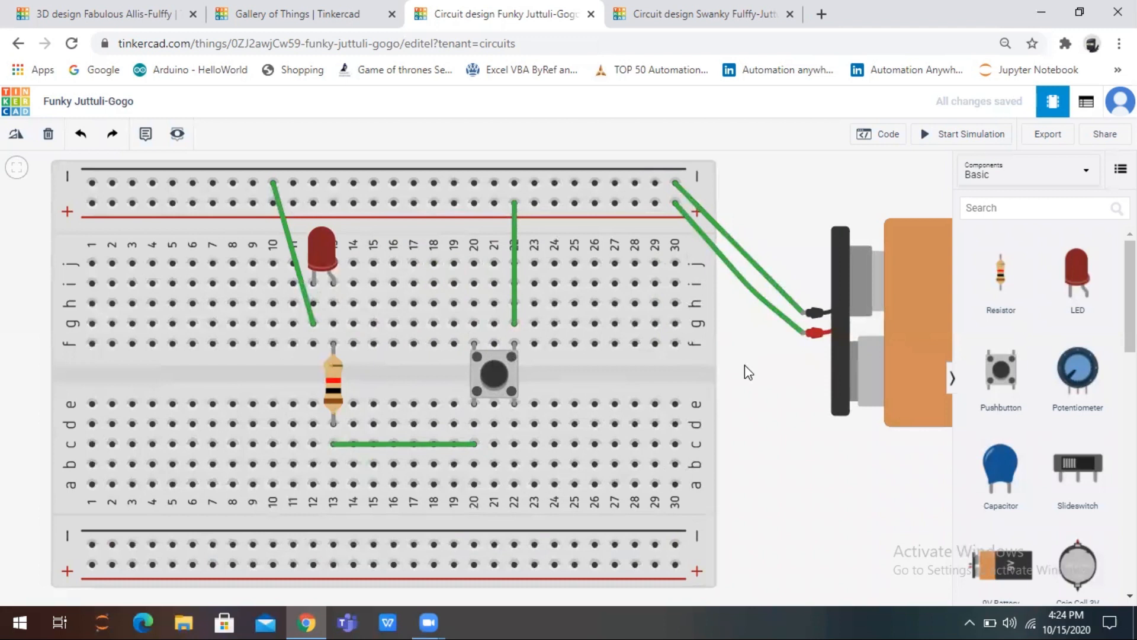
pyautogui.scroll(-3, 745, 367)
pyautogui.click(750, 285)
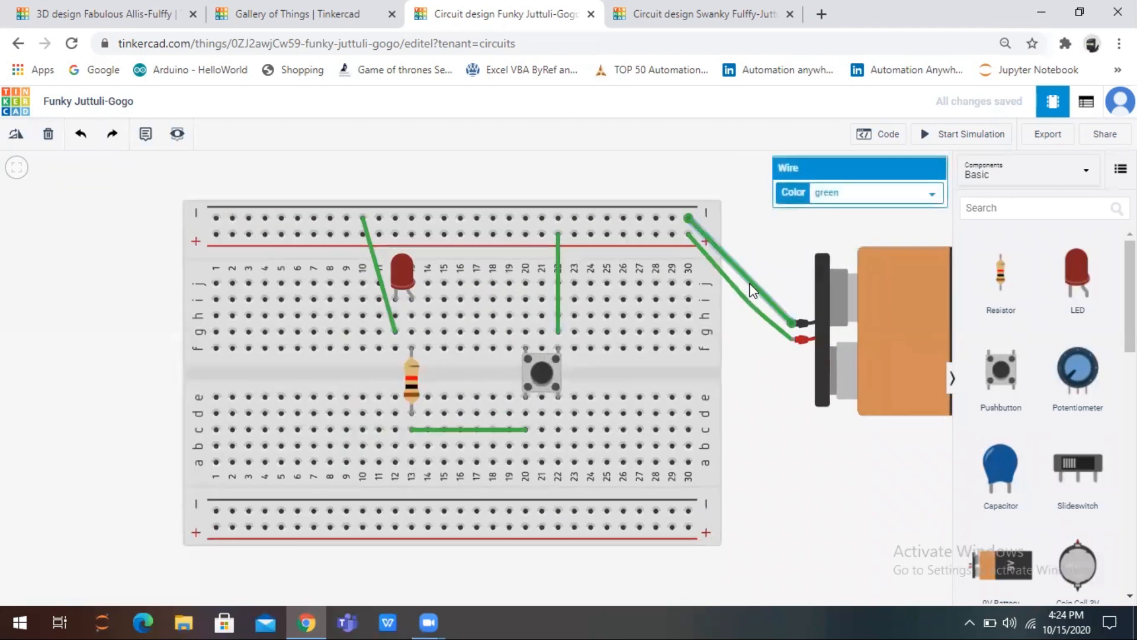
pyautogui.click(877, 193)
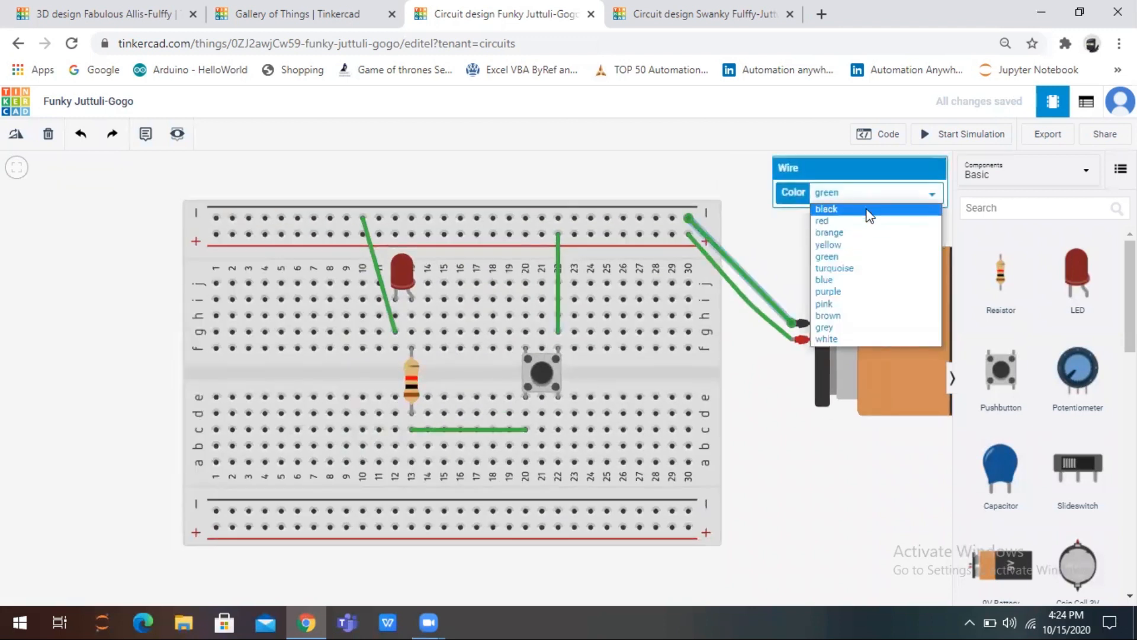
pyautogui.click(868, 215)
pyautogui.click(769, 318)
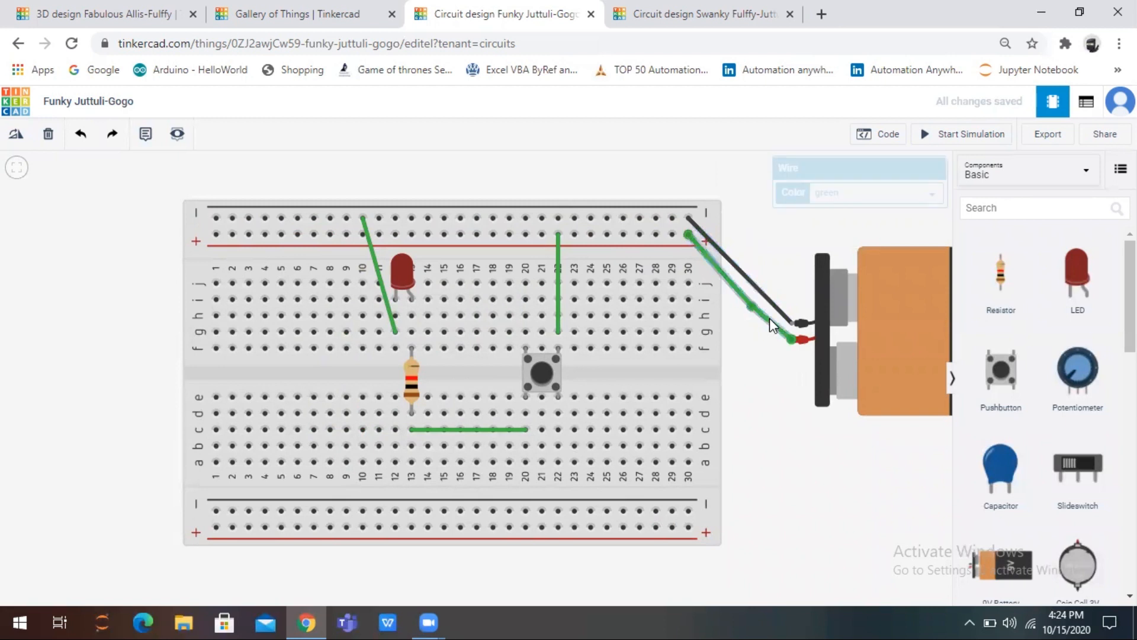
pyautogui.click(828, 197)
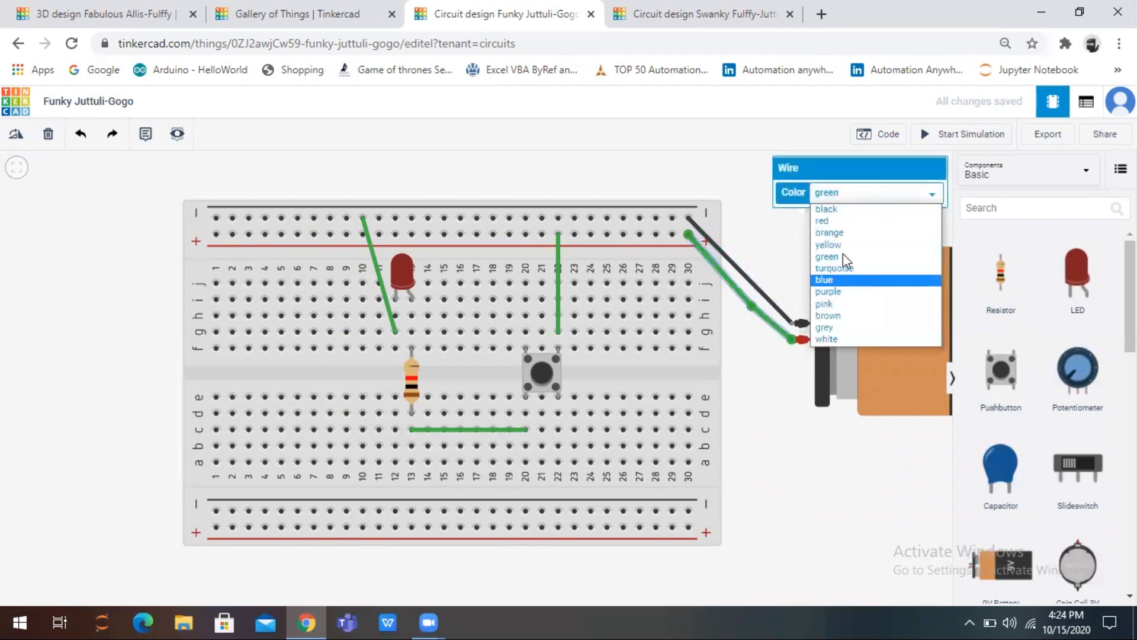
pyautogui.click(845, 221)
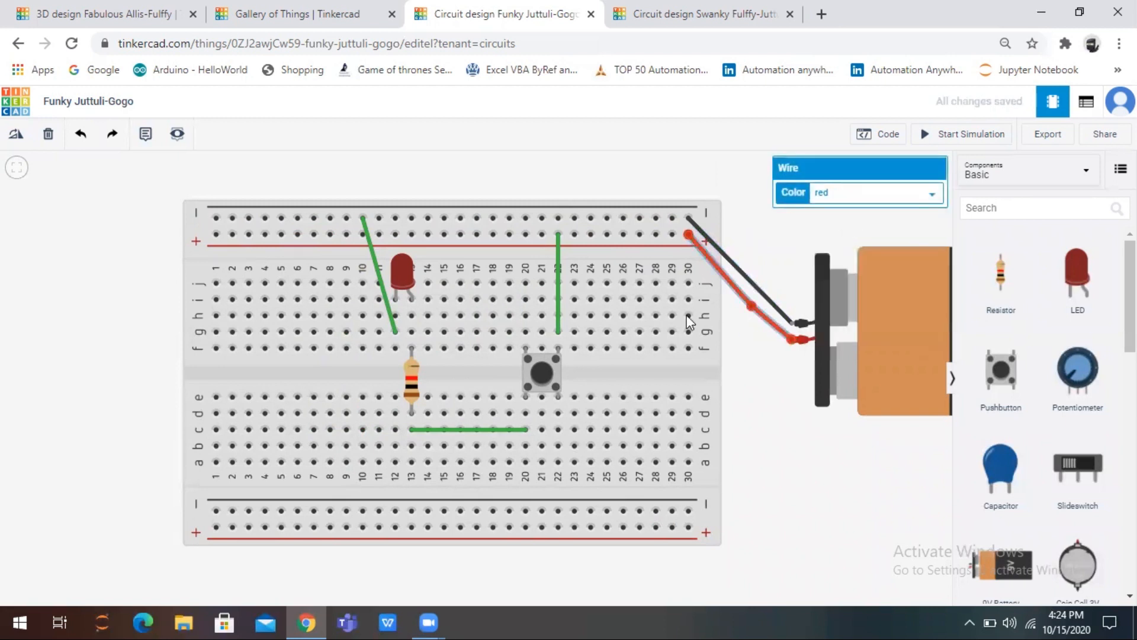
# Switch the unit of the resistor in column 13 to Ω
pyautogui.scroll(1, 649, 359)
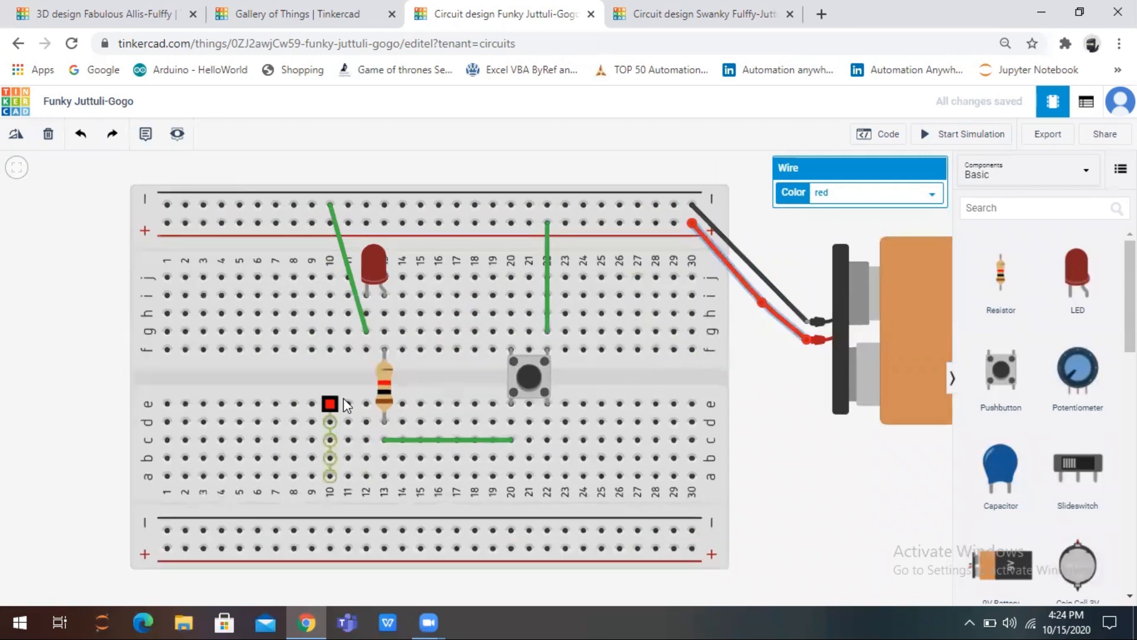
pyautogui.click(379, 397)
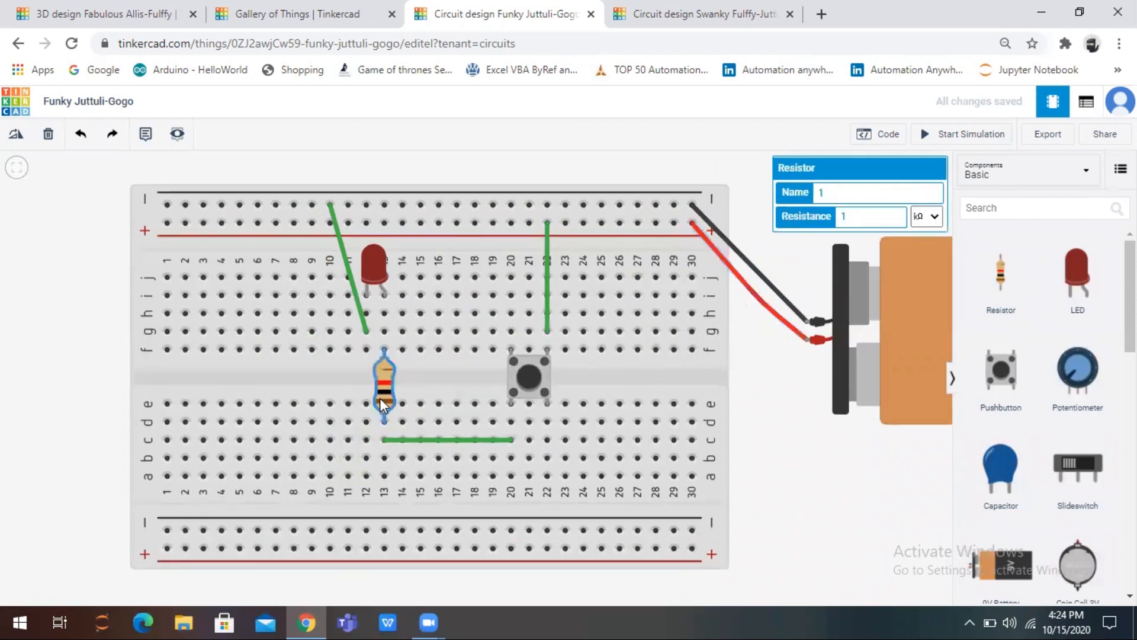
pyautogui.click(926, 216)
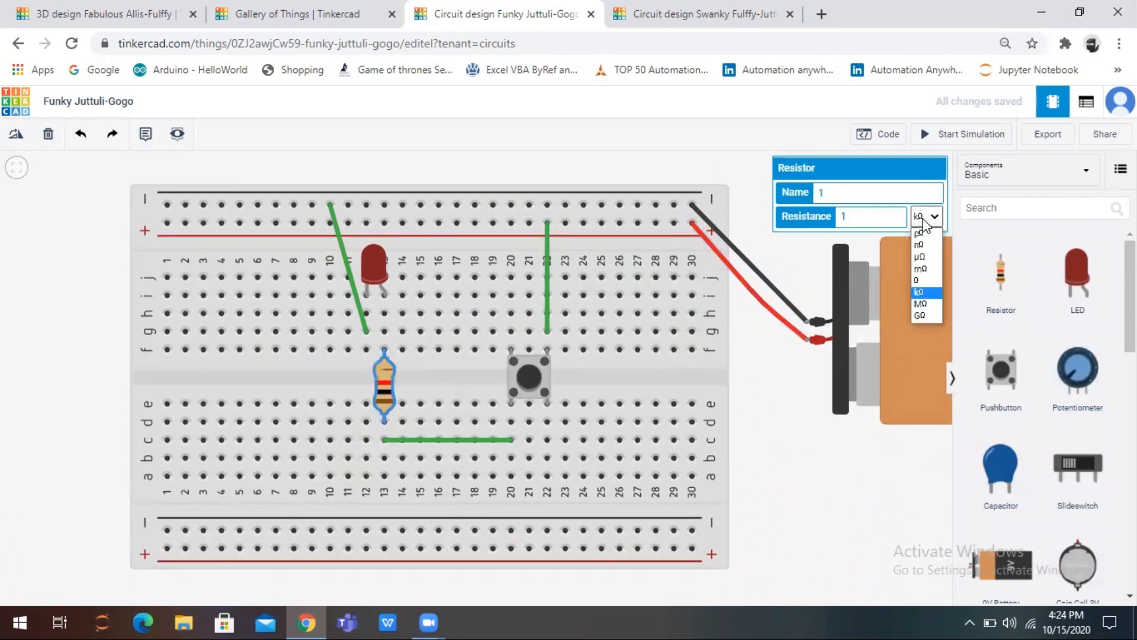
pyautogui.click(919, 282)
# Try resistances of 56 and 6754 Ω on the resistor, and finish by setting its value to 1 Ω
pyautogui.click(856, 213)
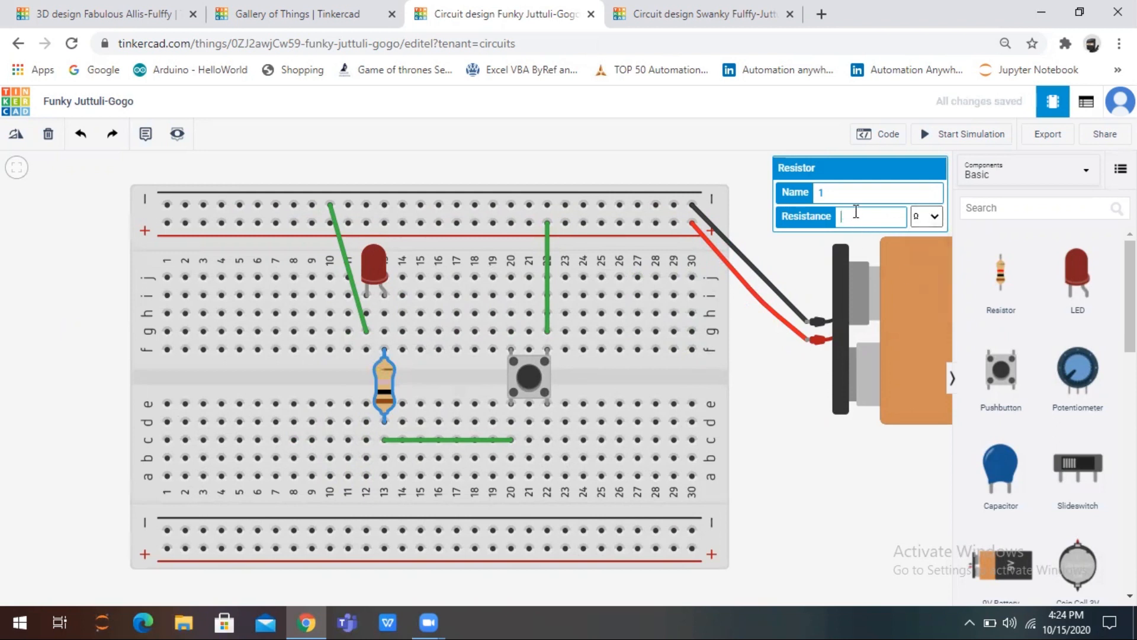
pyautogui.write('56')
pyautogui.press('BackSpace')
pyautogui.press('BackSpace')
pyautogui.write('6754')
pyautogui.press('BackSpace')
pyautogui.press('BackSpace')
pyautogui.press('BackSpace')
pyautogui.press('BackSpace')
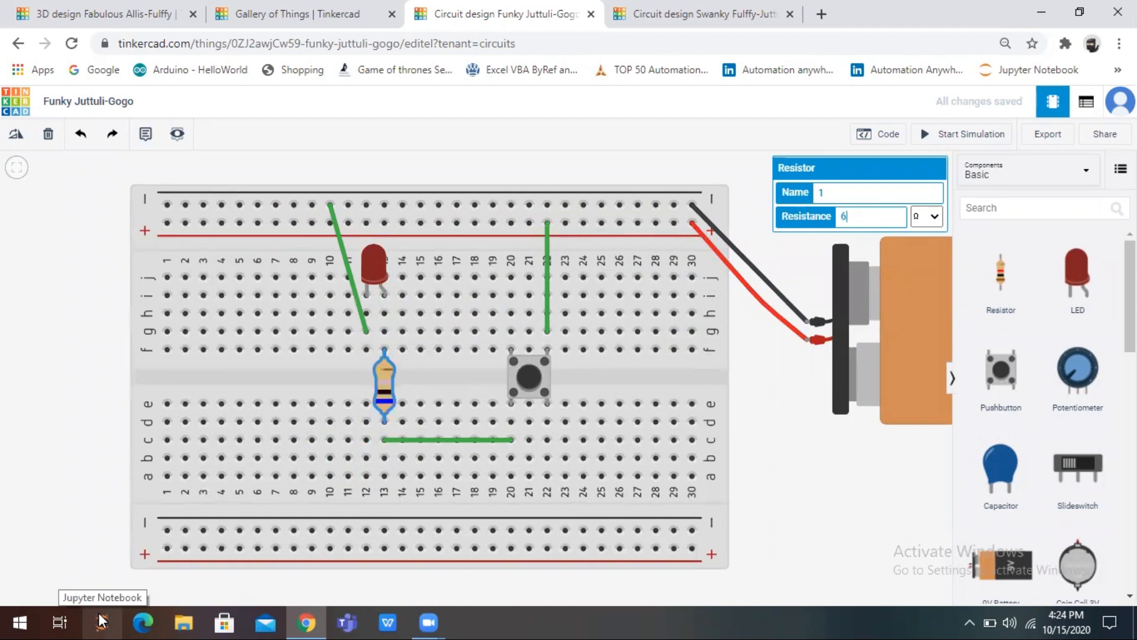
pyautogui.write('1')
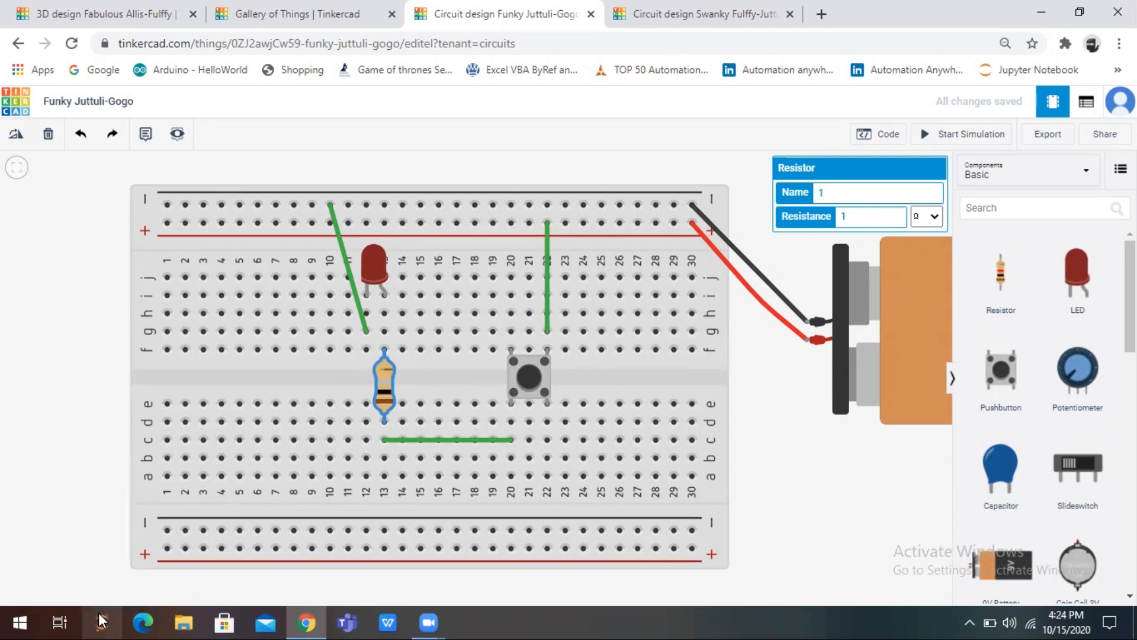
# Change the LED's color to white
pyautogui.click(373, 264)
pyautogui.click(829, 218)
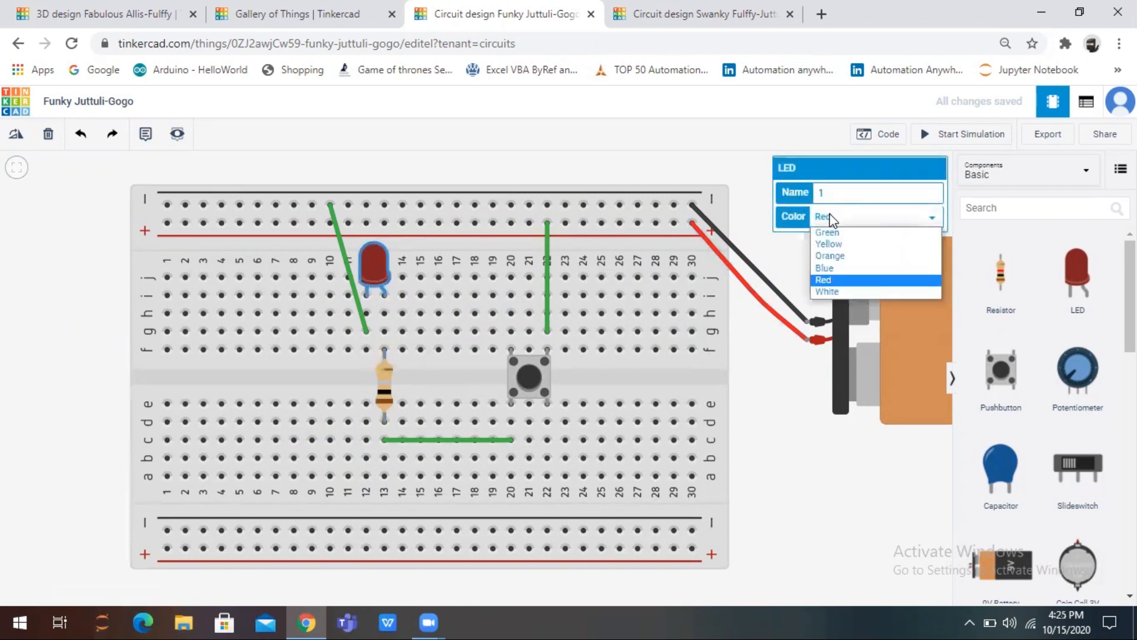
pyautogui.click(829, 291)
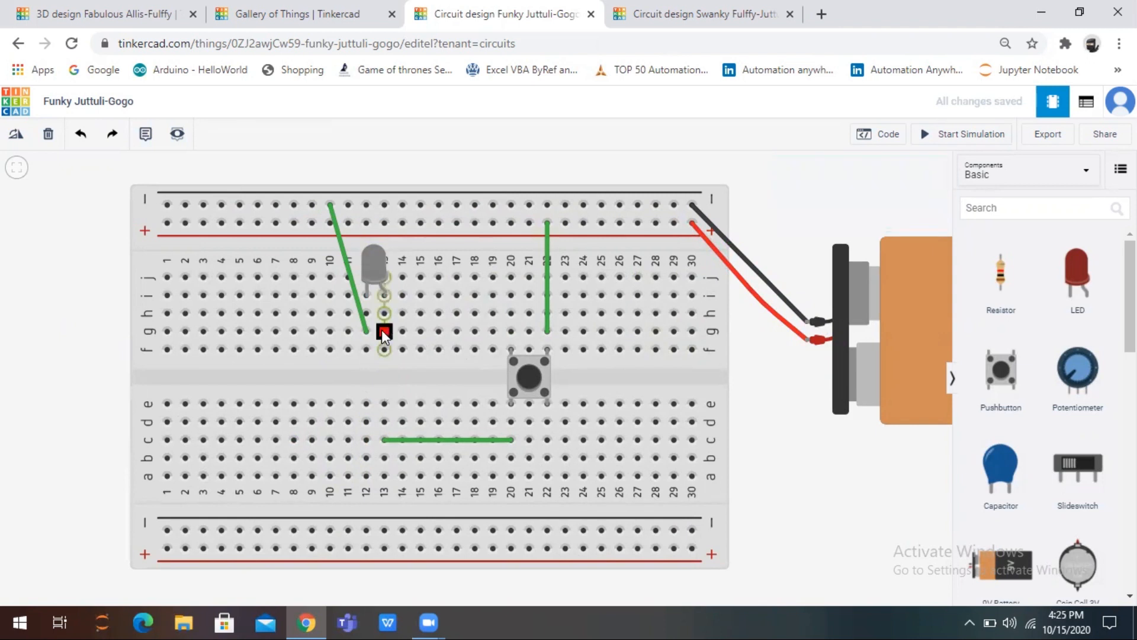
# Replace the resistor with a green wire from g13 to d13, and simulate the circuit while operating the pushbutton
pyautogui.click(384, 333)
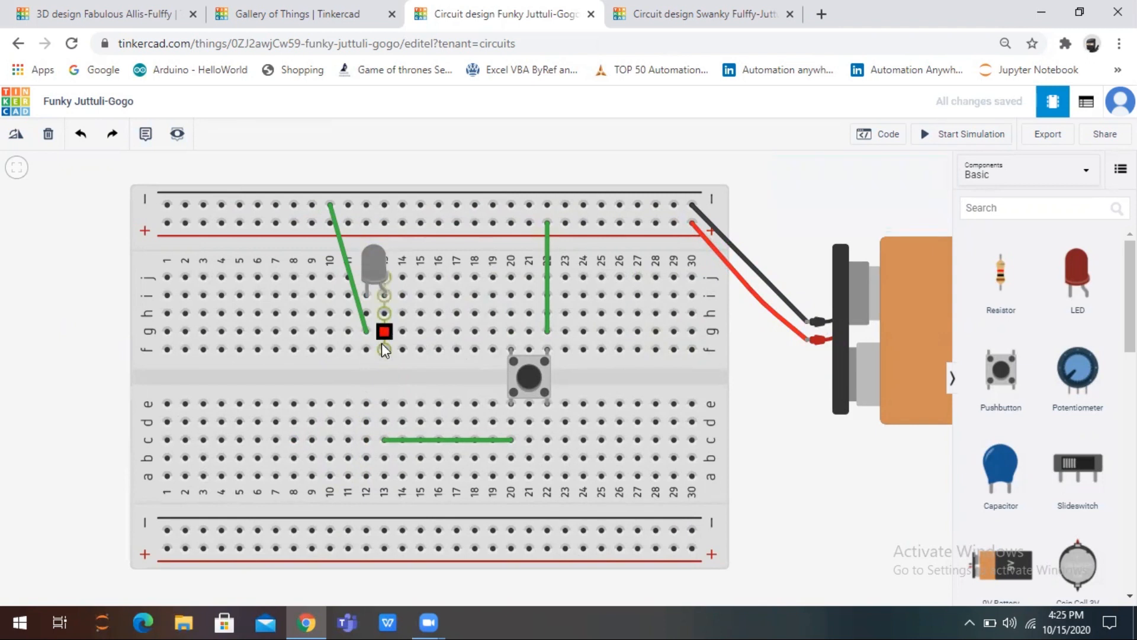
pyautogui.click(383, 423)
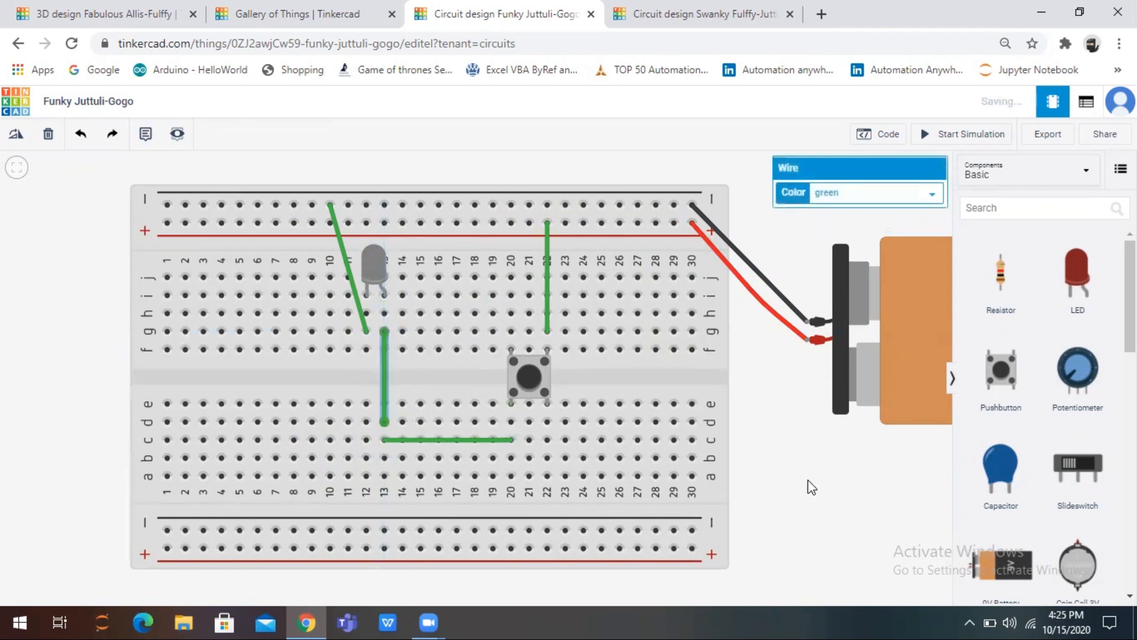
pyautogui.click(940, 142)
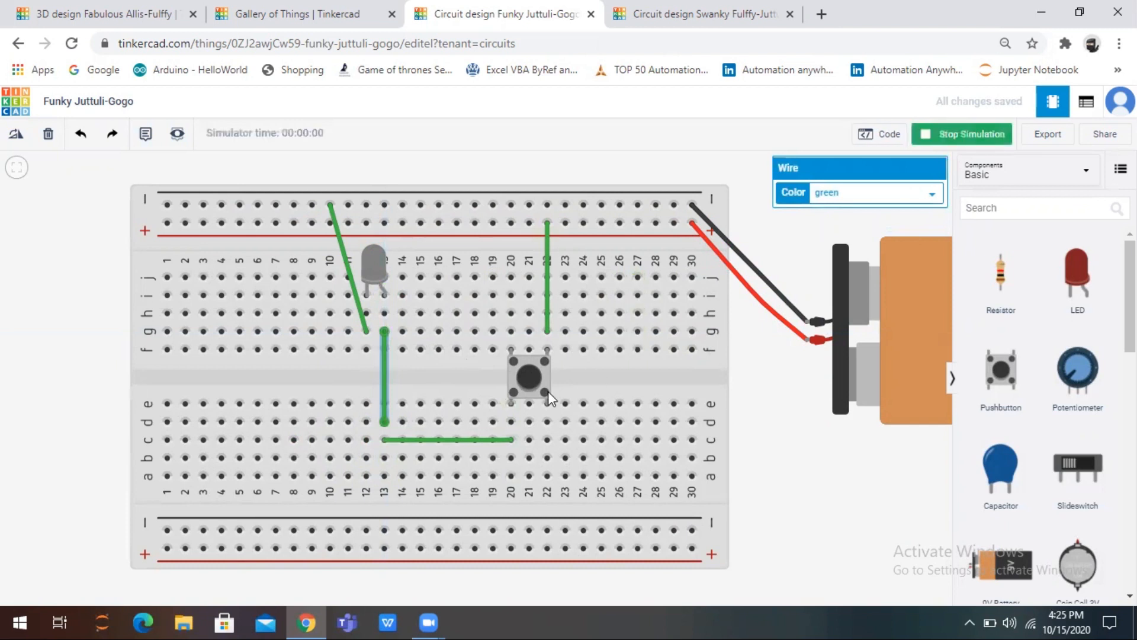
pyautogui.click(533, 374)
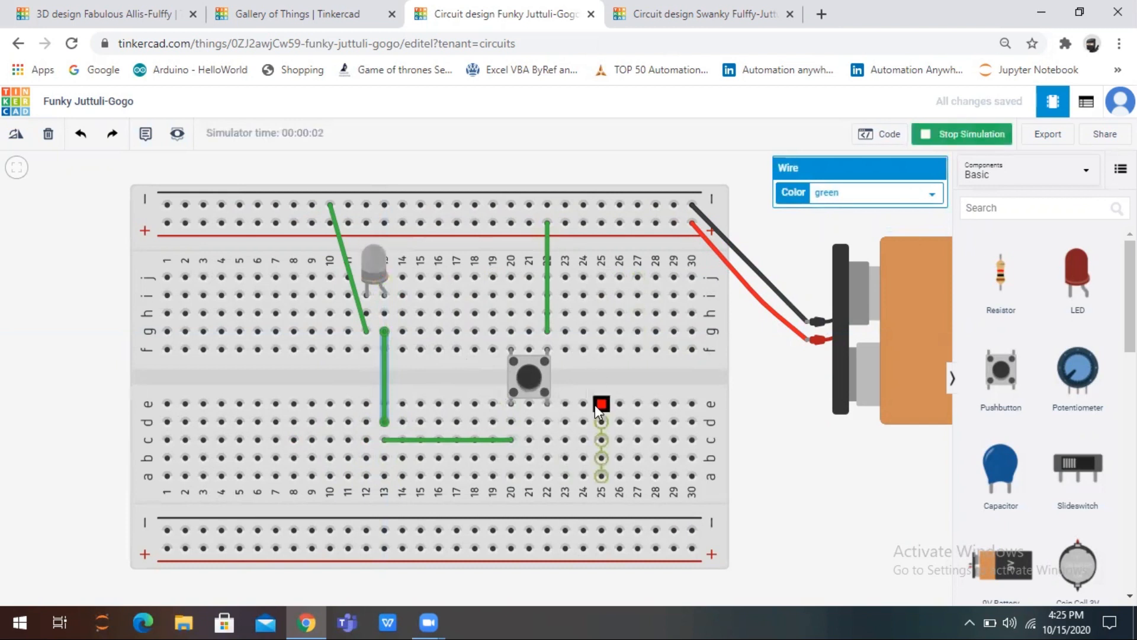
pyautogui.click(527, 374)
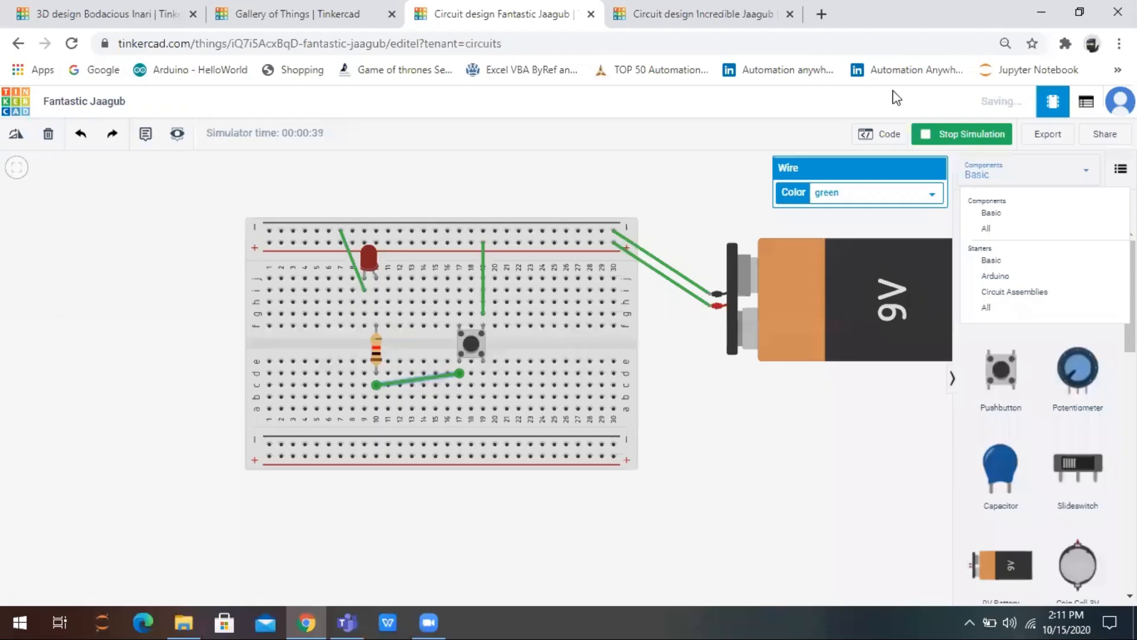
# Clear the Fantastic Jaagub circuit by deleting the 9V battery, breadboard, pushbutton, resistor and LED
pyautogui.click(830, 287)
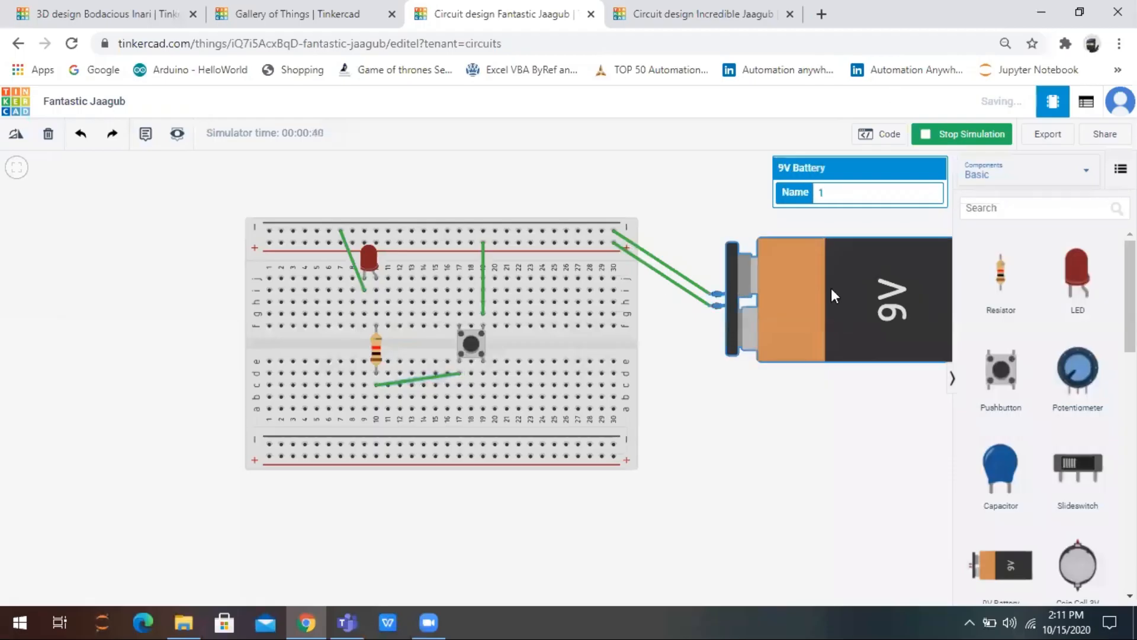
pyautogui.press('Delete')
pyautogui.click(571, 380)
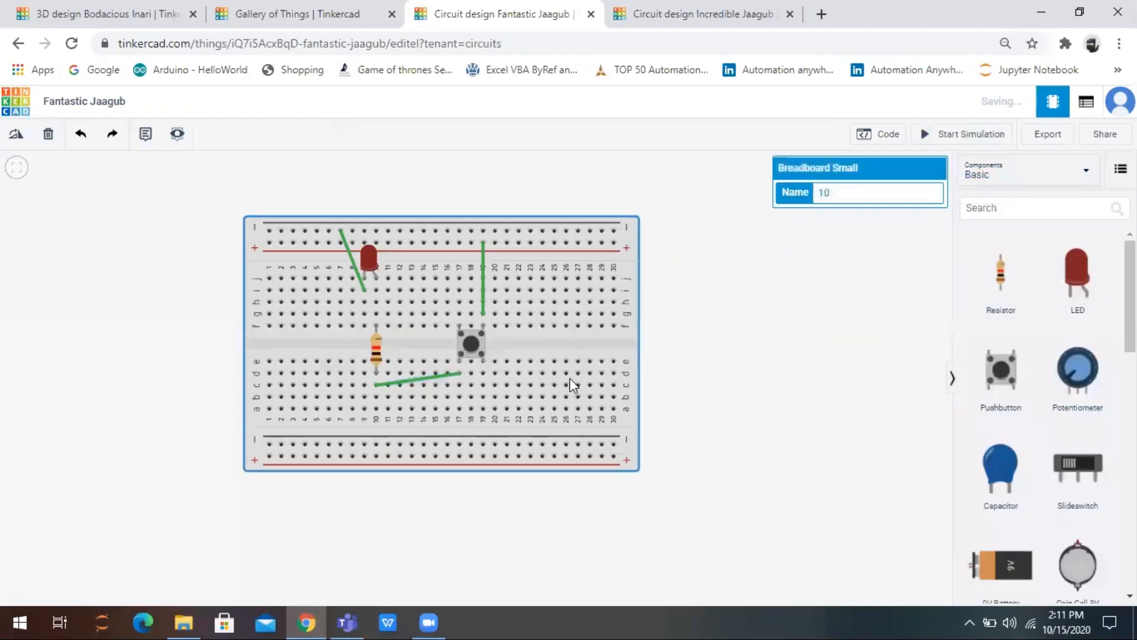
pyautogui.press('Delete')
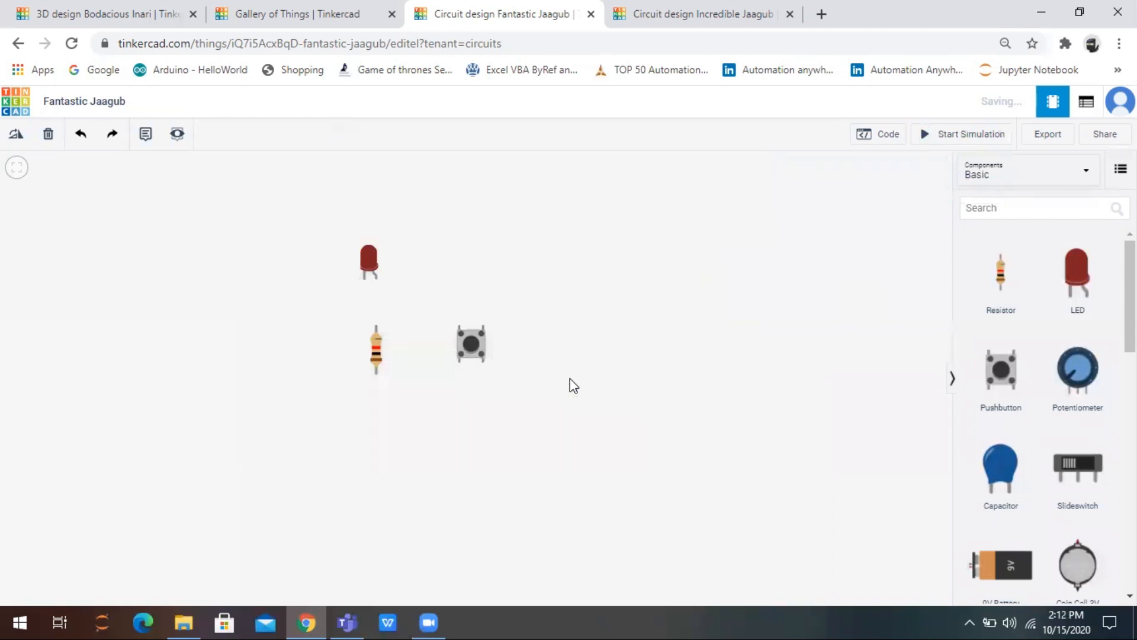
pyautogui.click(468, 346)
pyautogui.press('Delete')
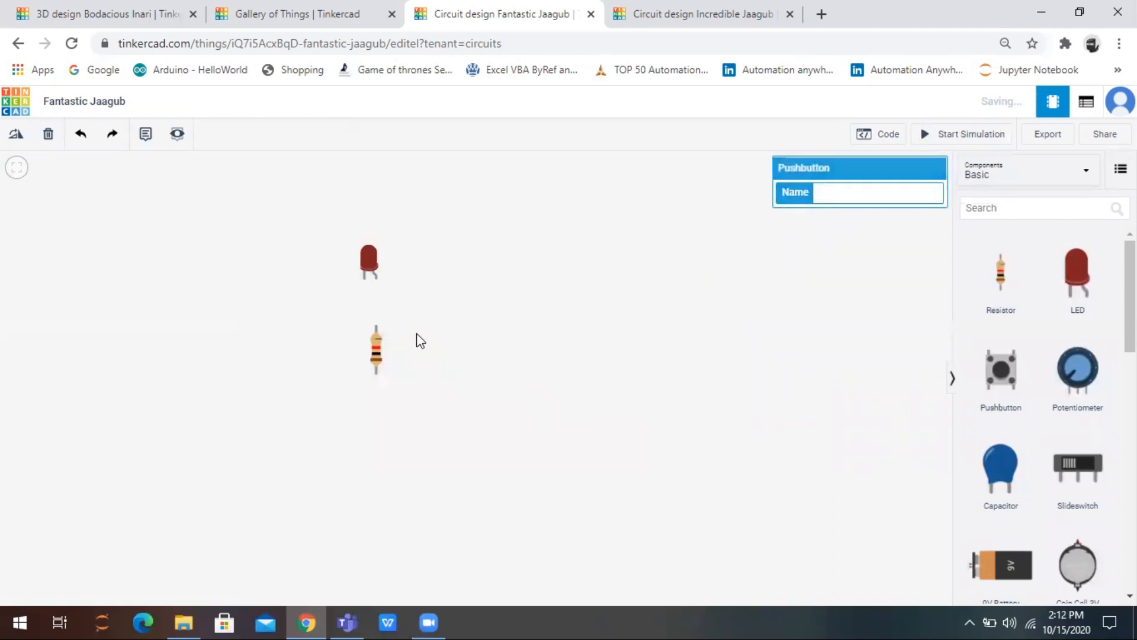
pyautogui.click(376, 347)
pyautogui.press('Delete')
pyautogui.click(368, 254)
pyautogui.press('Delete')
# Place the DC Motor circuit from the Basic starters in the empty workspace
pyautogui.click(1054, 170)
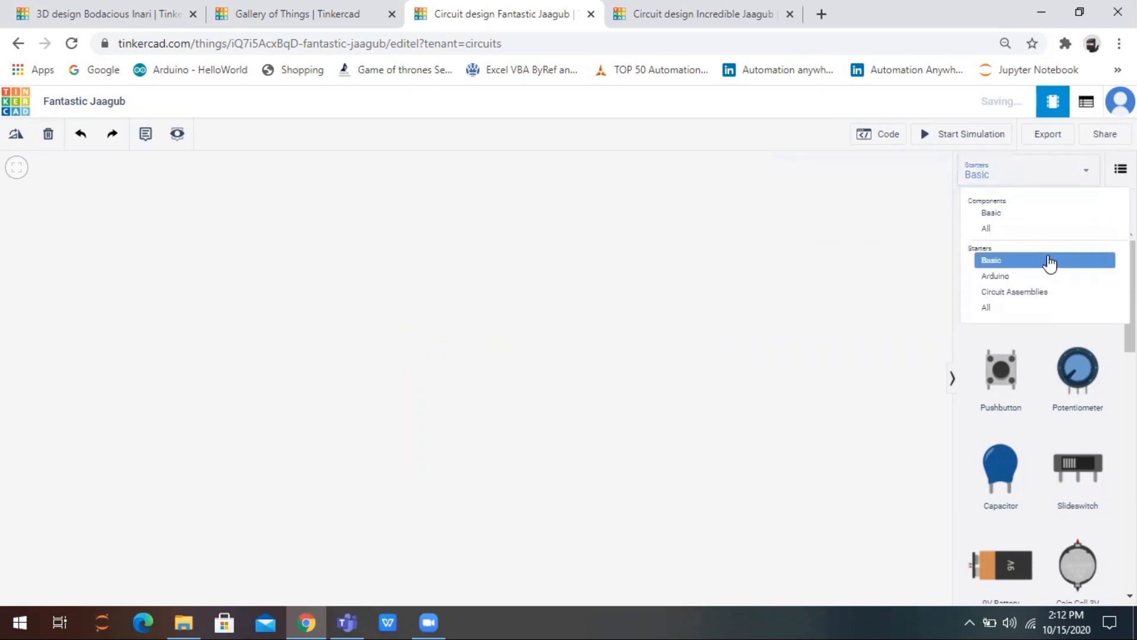
pyautogui.click(1050, 261)
pyautogui.scroll(-3, 1049, 254)
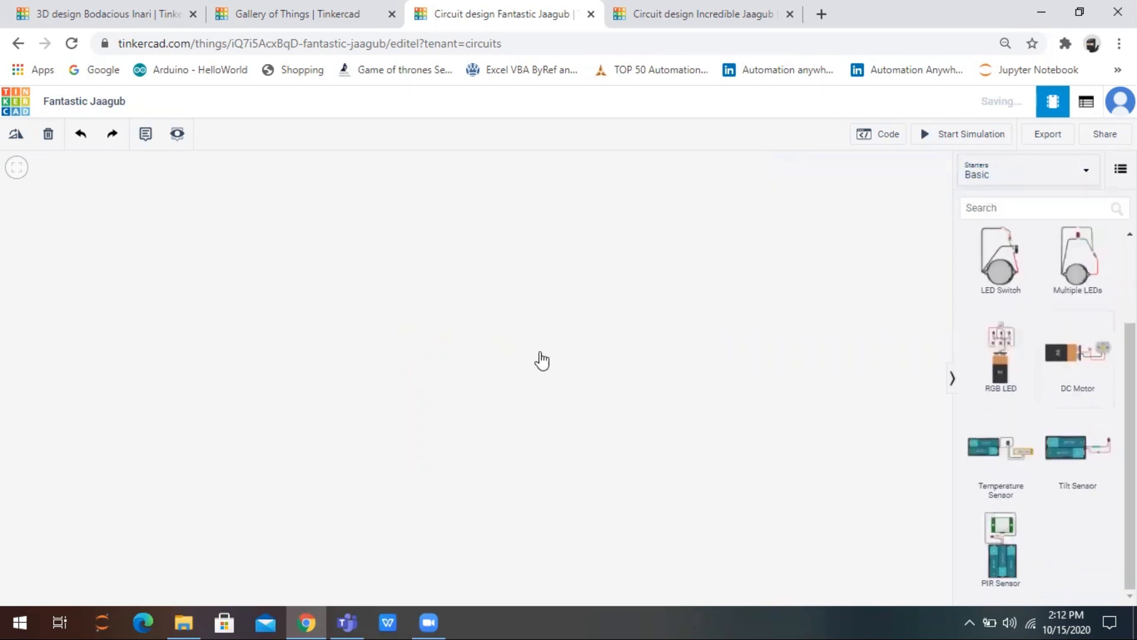
pyautogui.click(1093, 374)
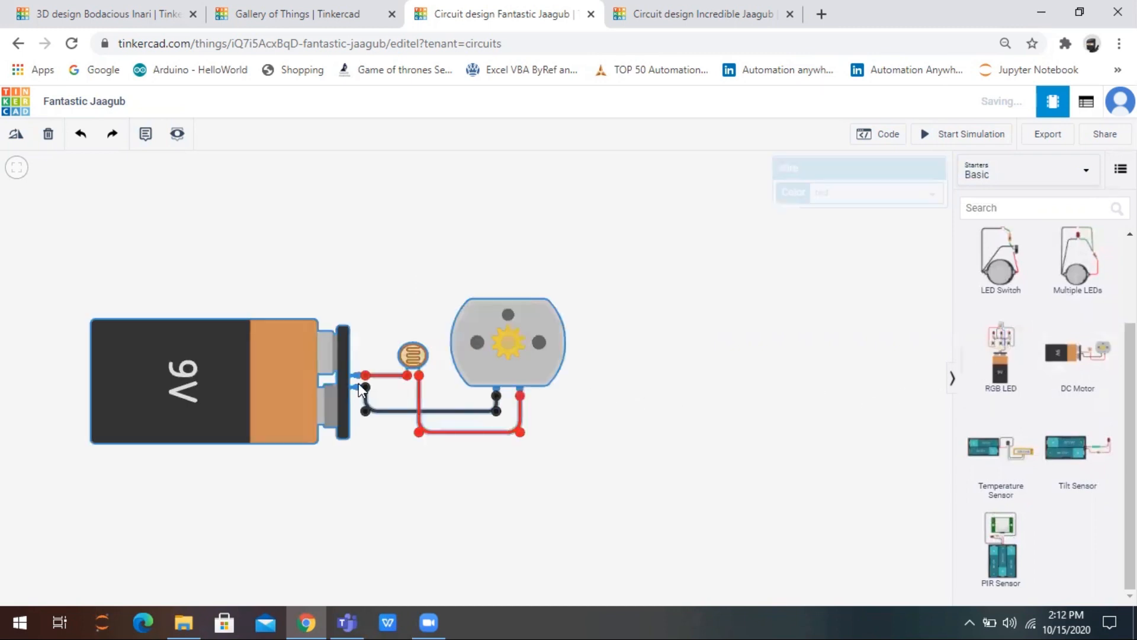
pyautogui.scroll(3, 358, 383)
pyautogui.scroll(2, 626, 309)
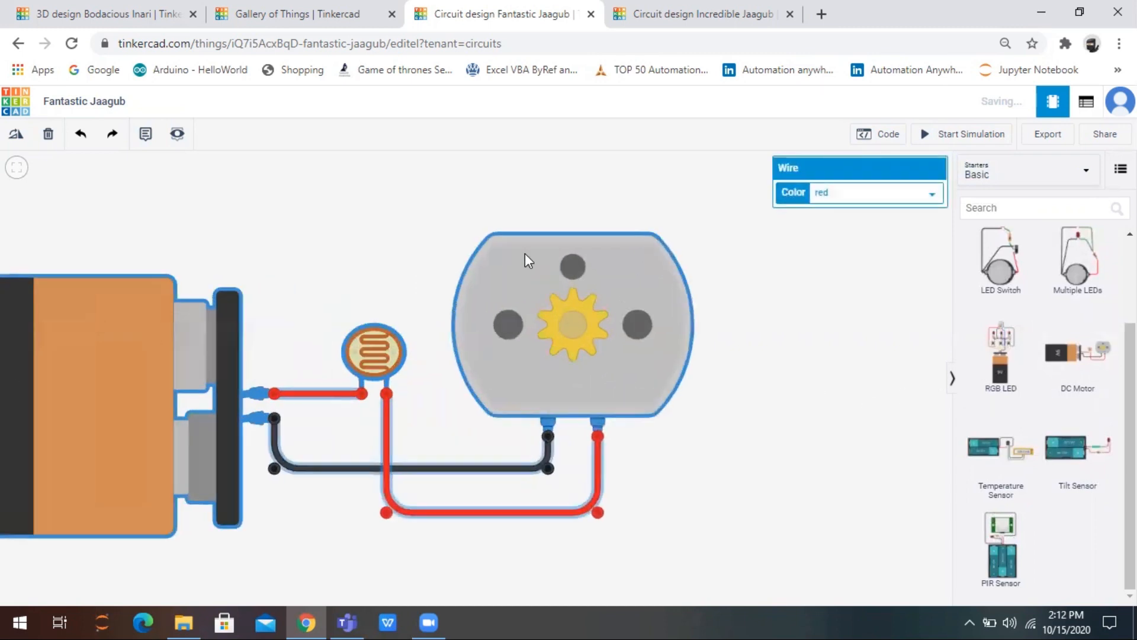
# Simulate the motor circuit and raise the photoresistor's light level in two stages toward full brightness
pyautogui.click(929, 137)
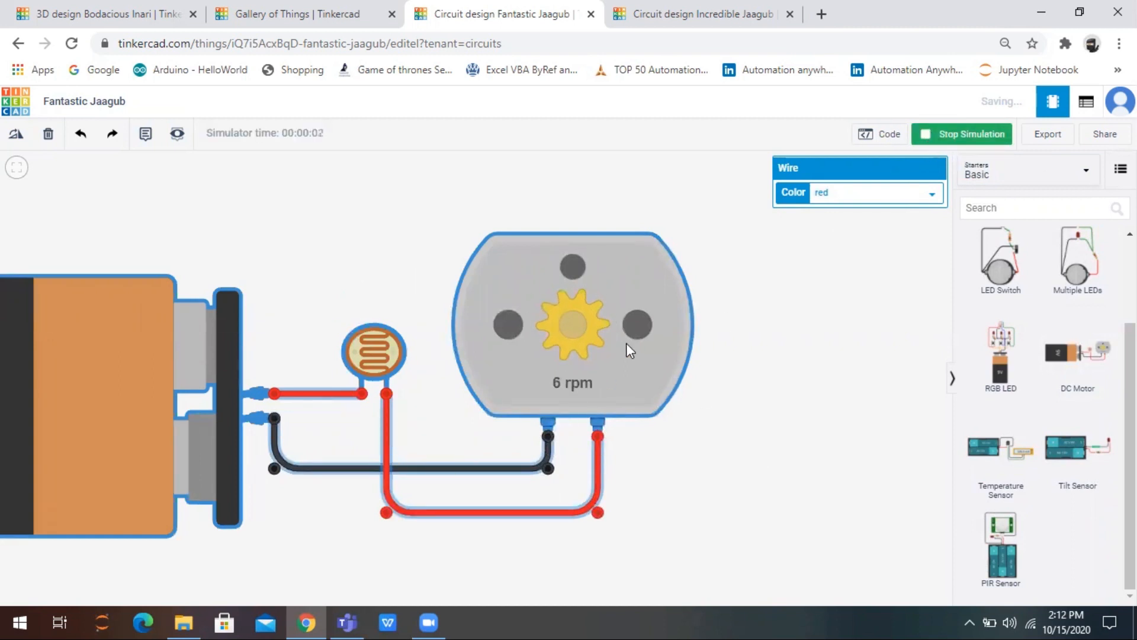
pyautogui.click(371, 360)
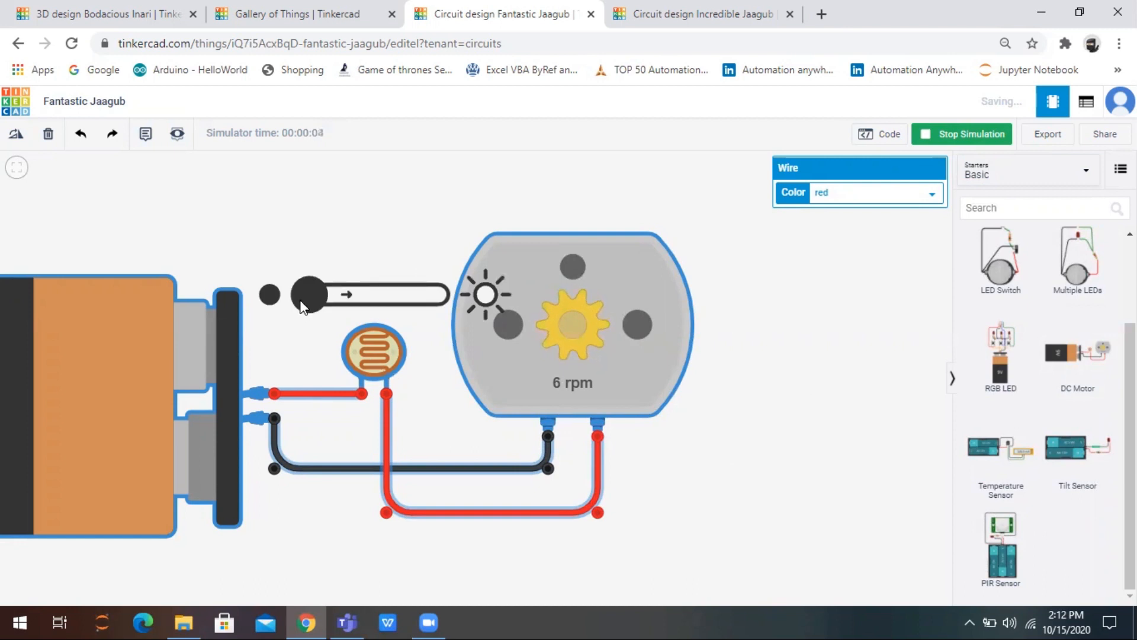
pyautogui.moveTo(309, 302); pyautogui.dragTo(335, 298)
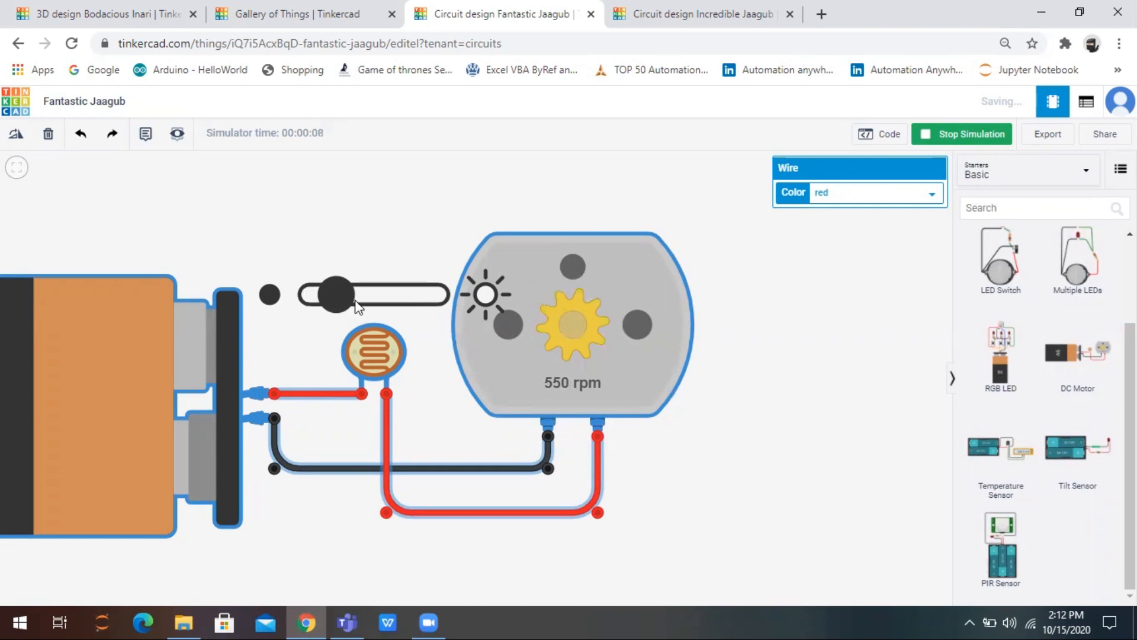
pyautogui.moveTo(339, 295); pyautogui.dragTo(451, 296)
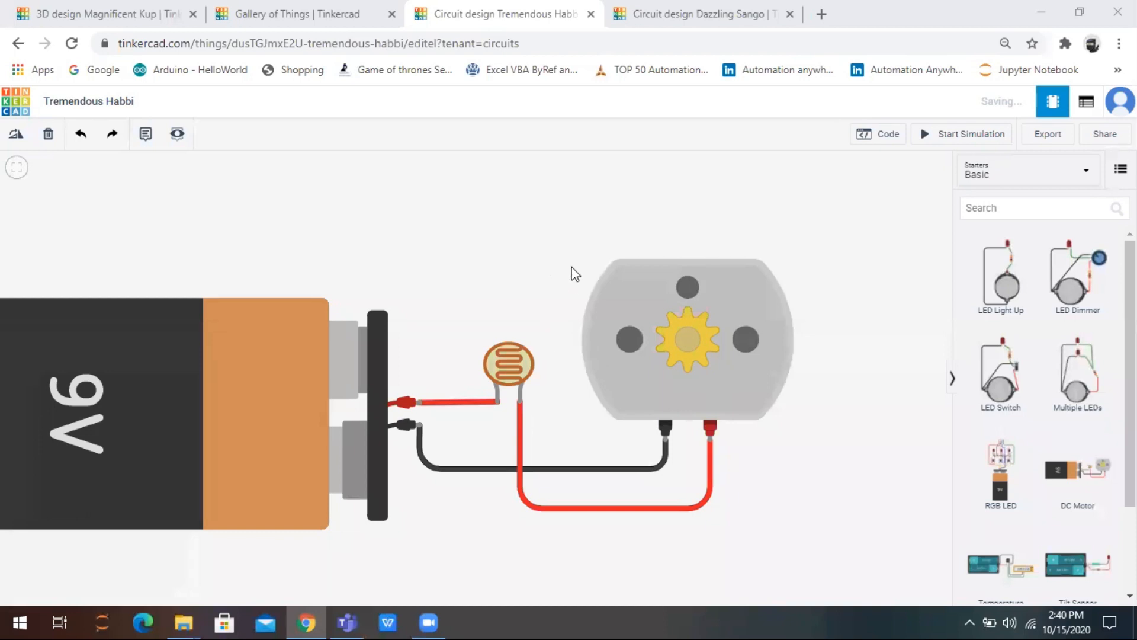
# Rotate the photoresistor repeatedly in the Tremendous Habbi circuit
pyautogui.click(514, 364)
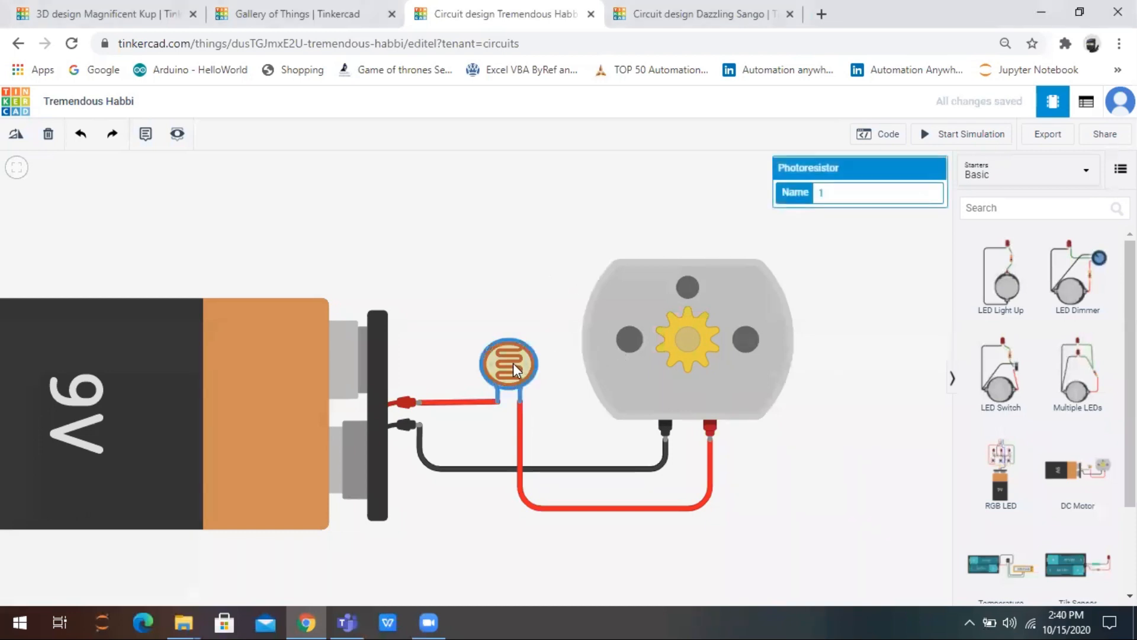
pyautogui.click(17, 134)
pyautogui.click(18, 134)
pyautogui.click(18, 134)
pyautogui.click(18, 133)
pyautogui.click(18, 134)
pyautogui.click(18, 134)
pyautogui.click(18, 134)
pyautogui.click(18, 133)
pyautogui.click(18, 134)
pyautogui.click(18, 133)
pyautogui.click(18, 133)
# Examine how the LED and resistor connect to GND and pin 13 of the Arduino in the Dazzling Sango circuit
pyautogui.click(669, 13)
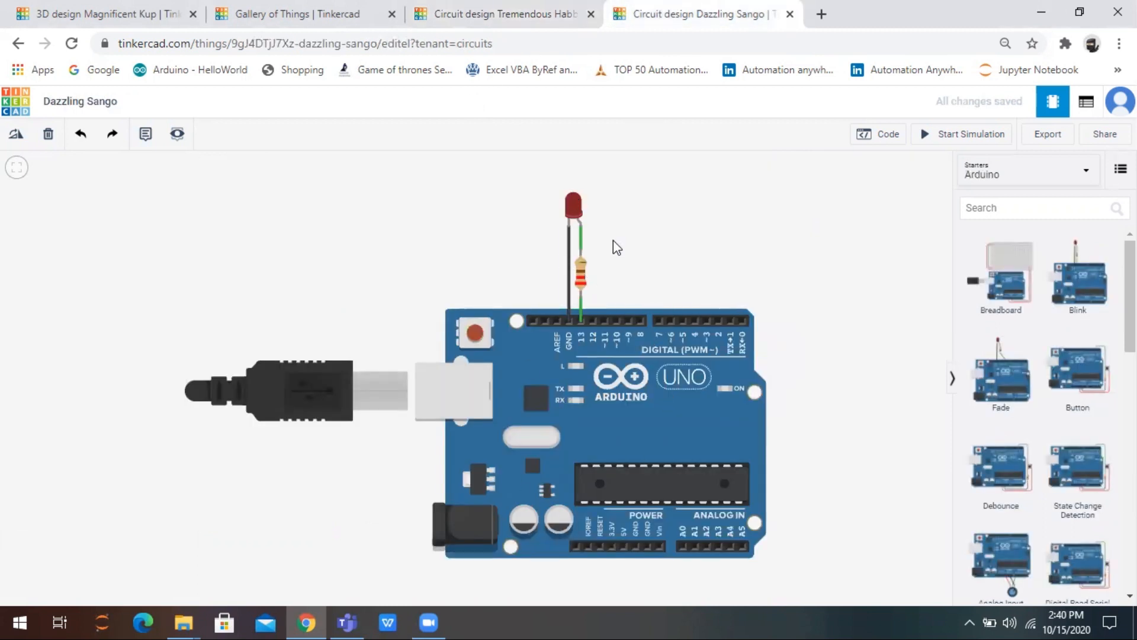
pyautogui.scroll(5, 613, 240)
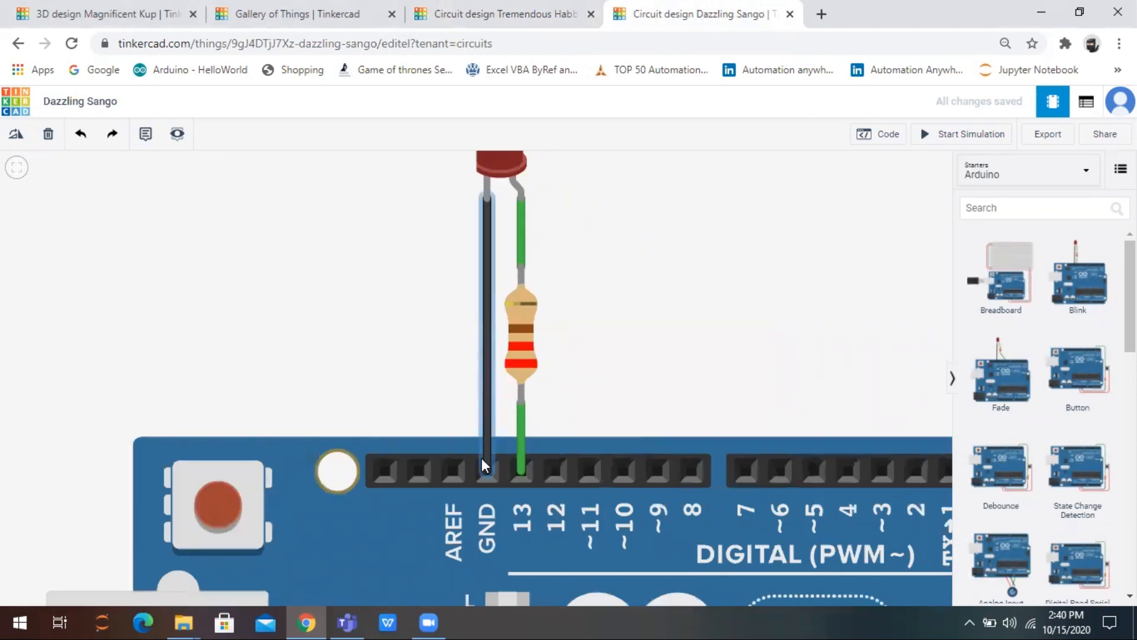
pyautogui.scroll(-3, 481, 464)
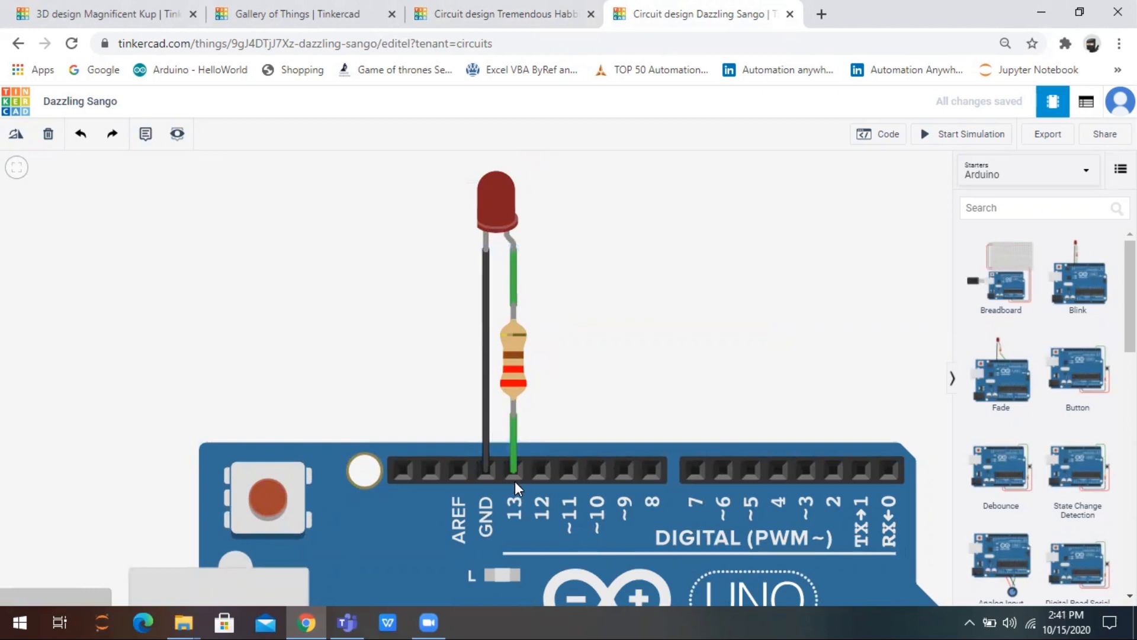
pyautogui.scroll(-3, 743, 496)
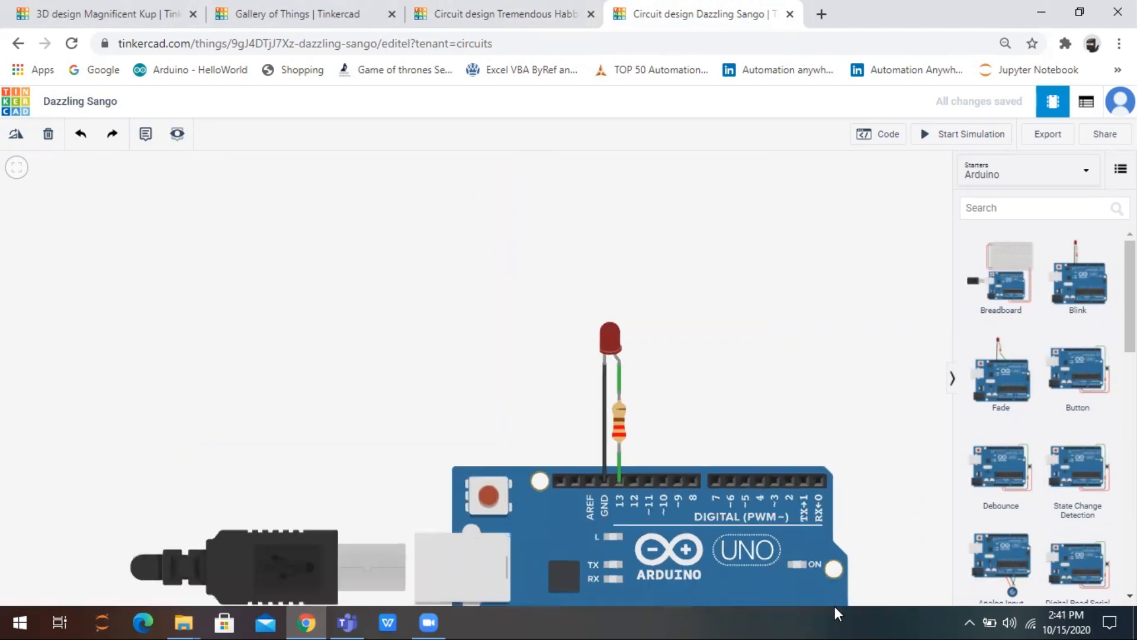
pyautogui.moveTo(864, 501); pyautogui.dragTo(835, 383)
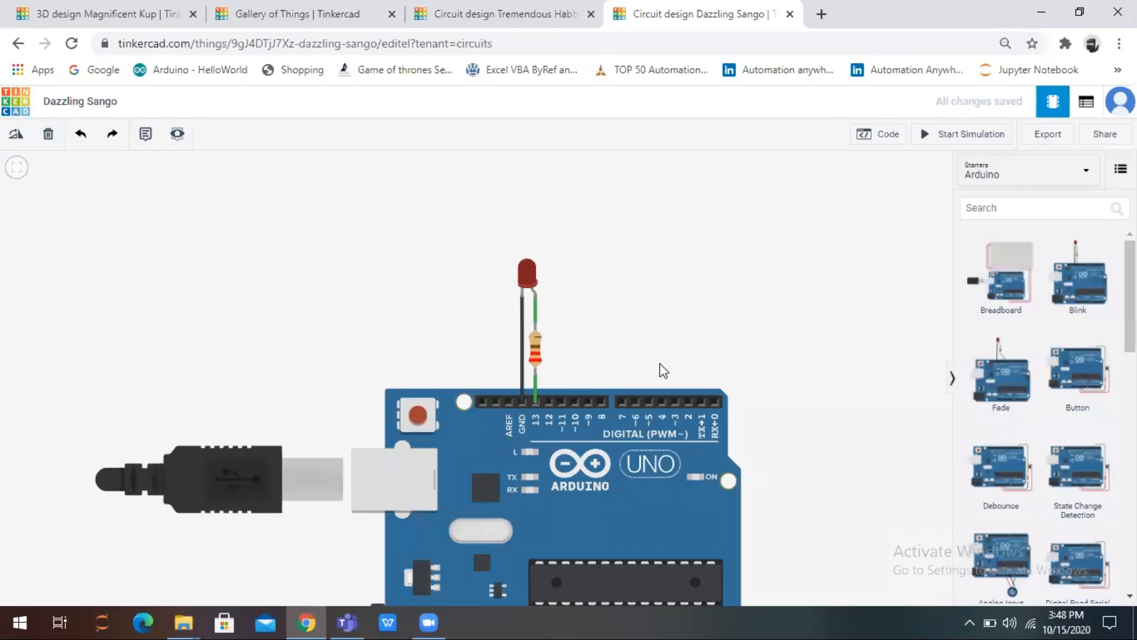
# Display the Arduino's code as Blocks only, review the blink program and close the code editor
pyautogui.click(867, 142)
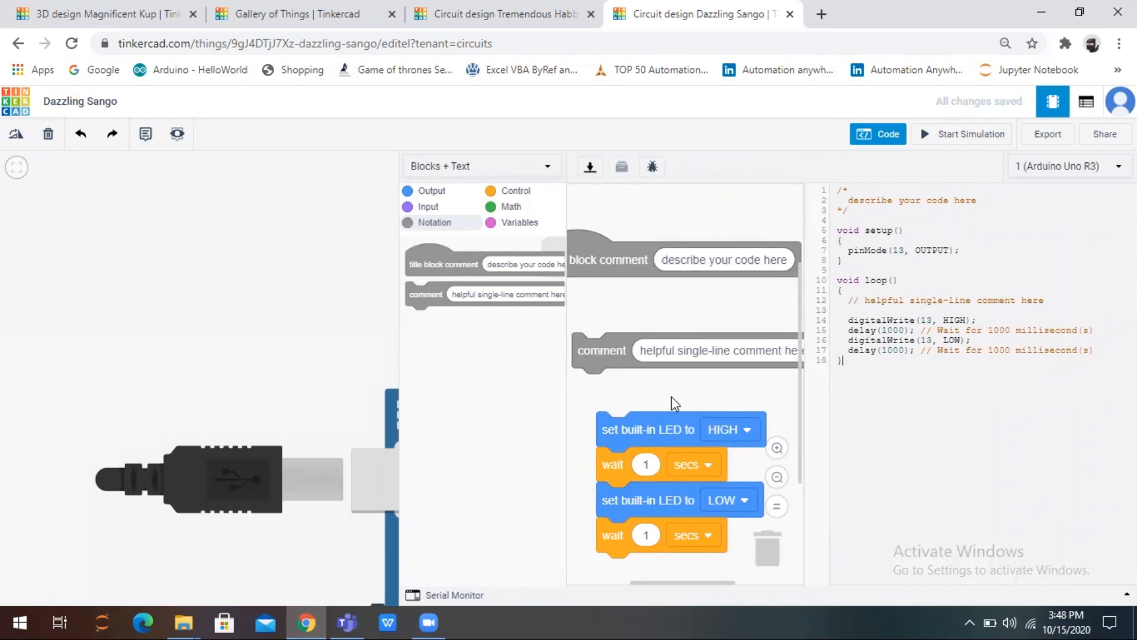
pyautogui.click(532, 172)
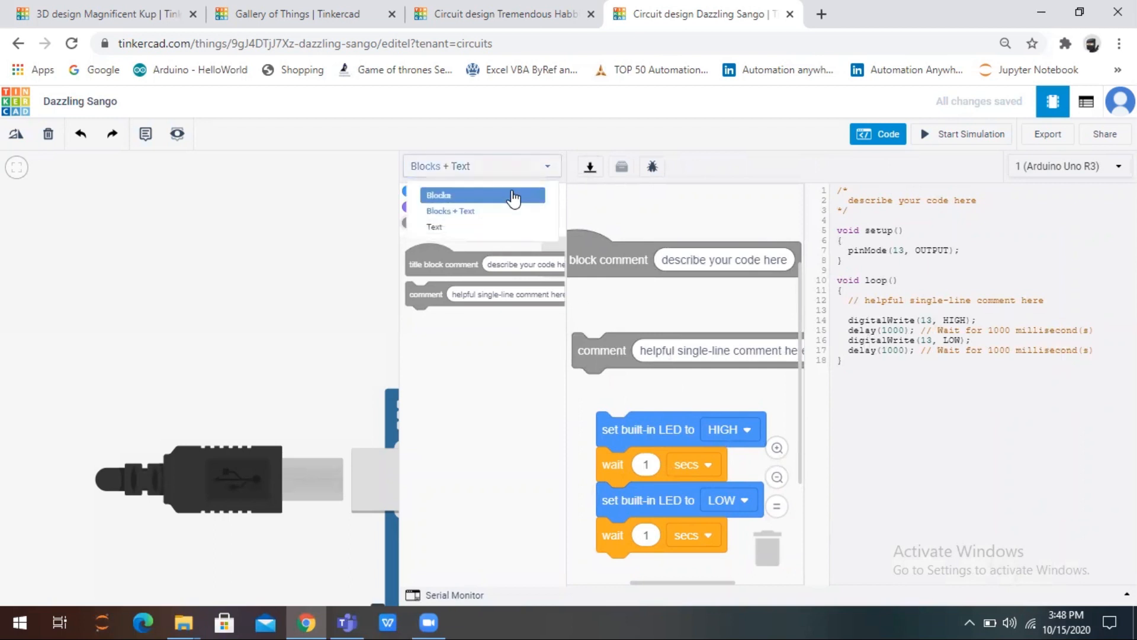
pyautogui.click(515, 193)
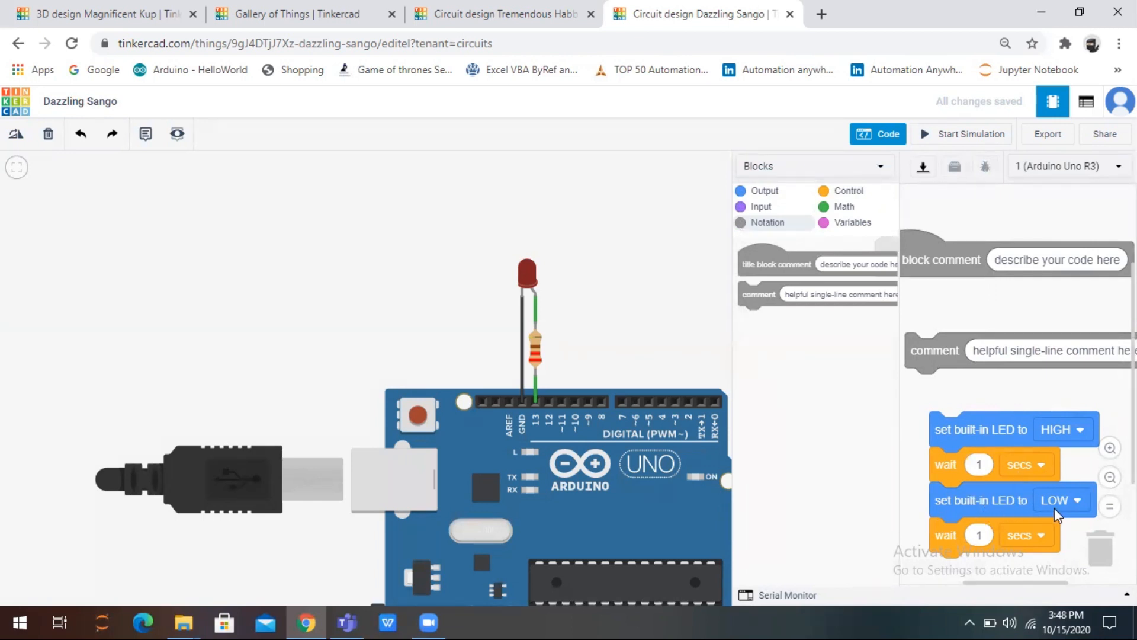
pyautogui.click(884, 135)
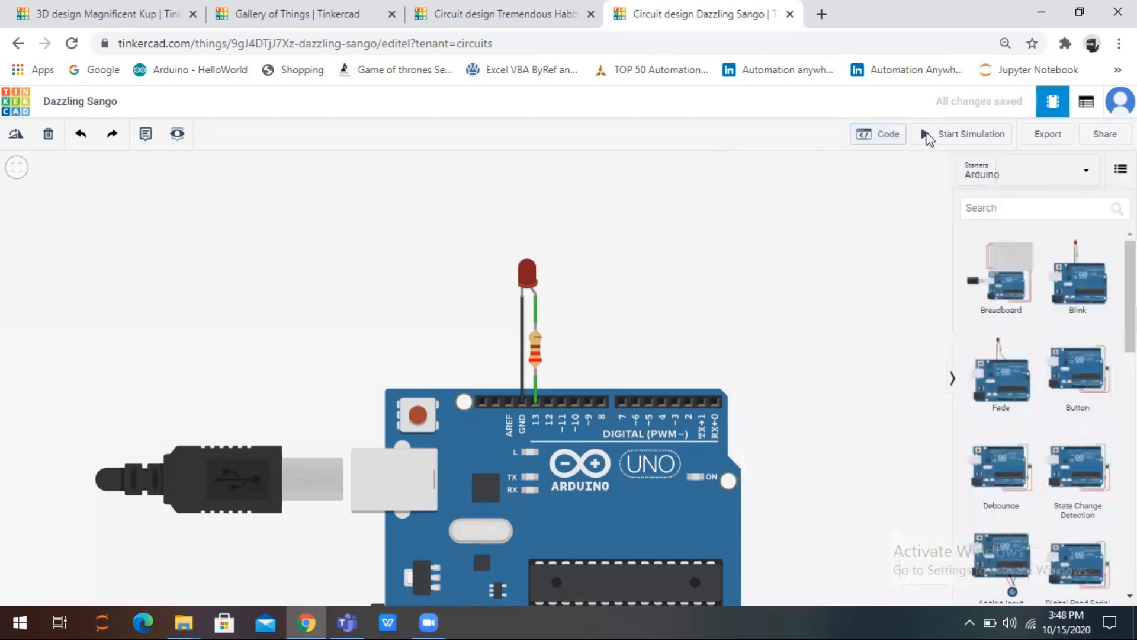
# Simulate the Dazzling Sango blink circuit, take a closer look at the LED, and stop the simulation
pyautogui.click(926, 136)
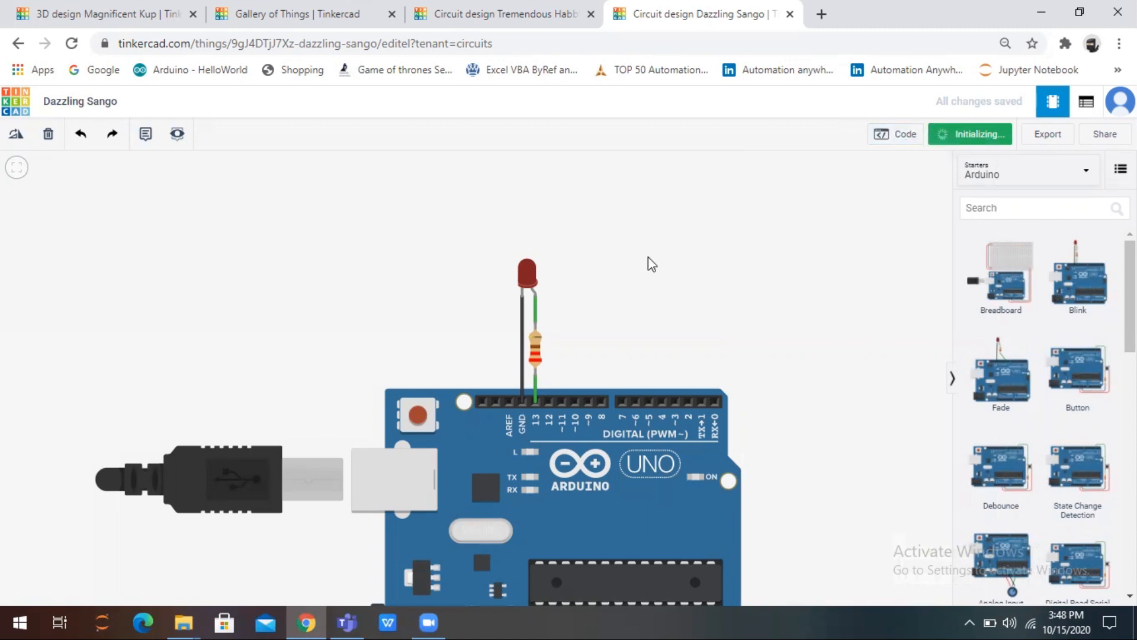
pyautogui.scroll(5, 551, 310)
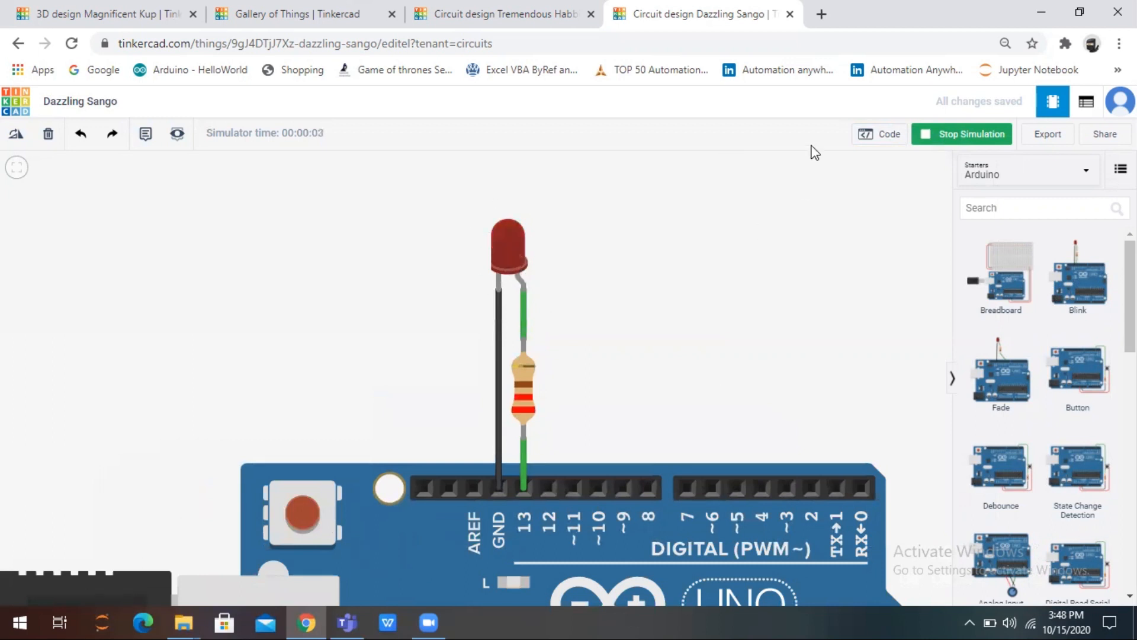
pyautogui.click(929, 135)
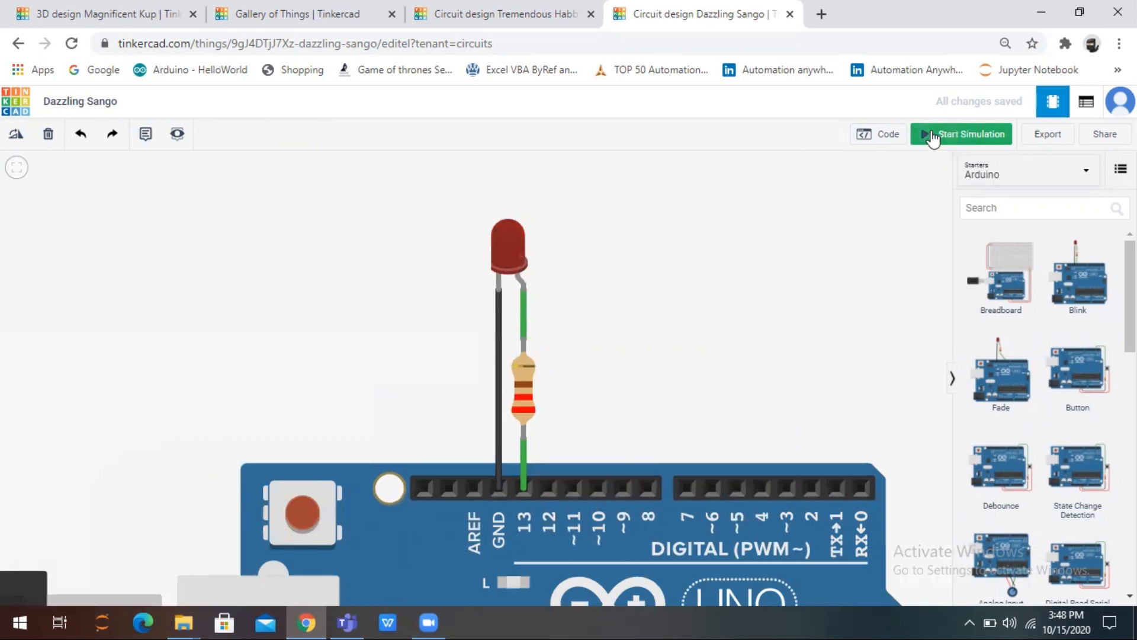
# Open the Arduino's code and convert it to Text only, accepting the loss of the blocks
pyautogui.click(885, 138)
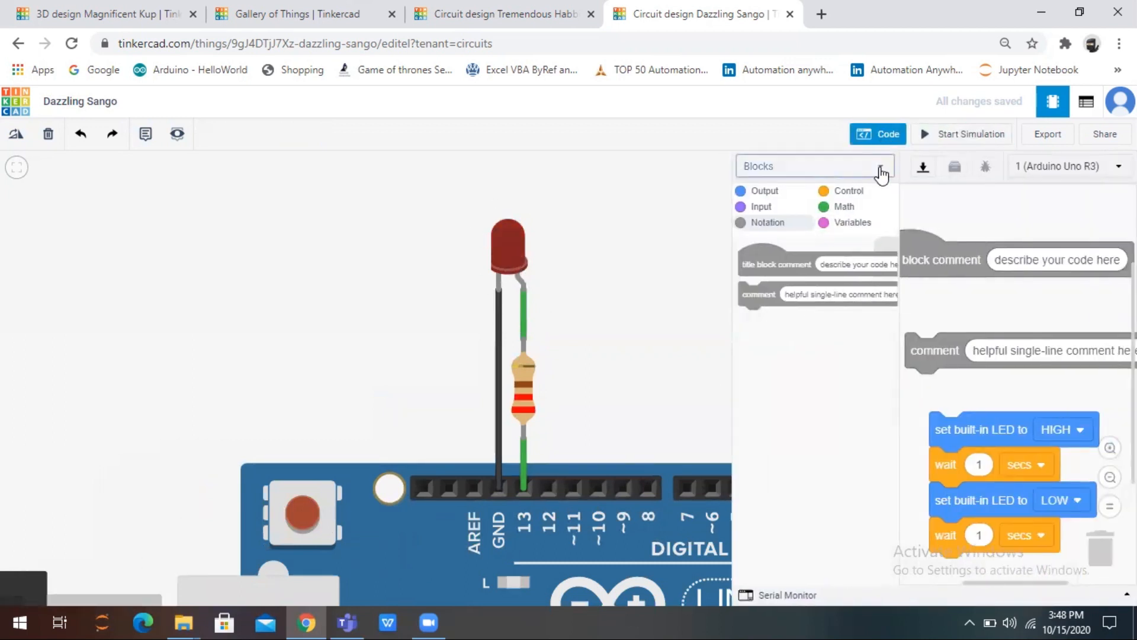
pyautogui.click(880, 172)
pyautogui.click(829, 228)
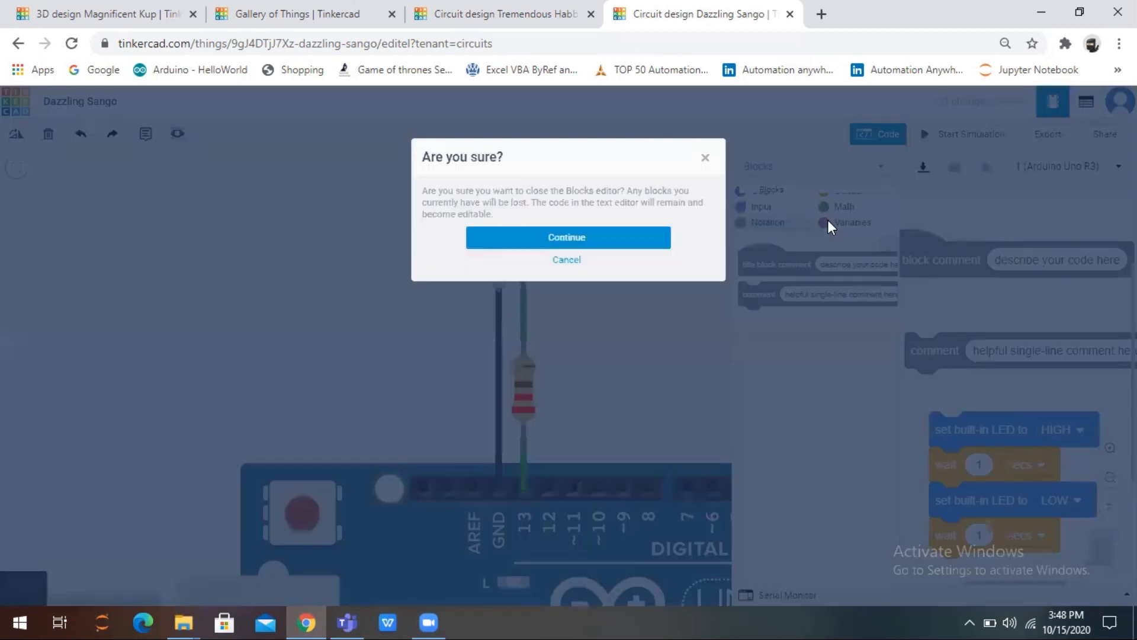
pyautogui.click(660, 240)
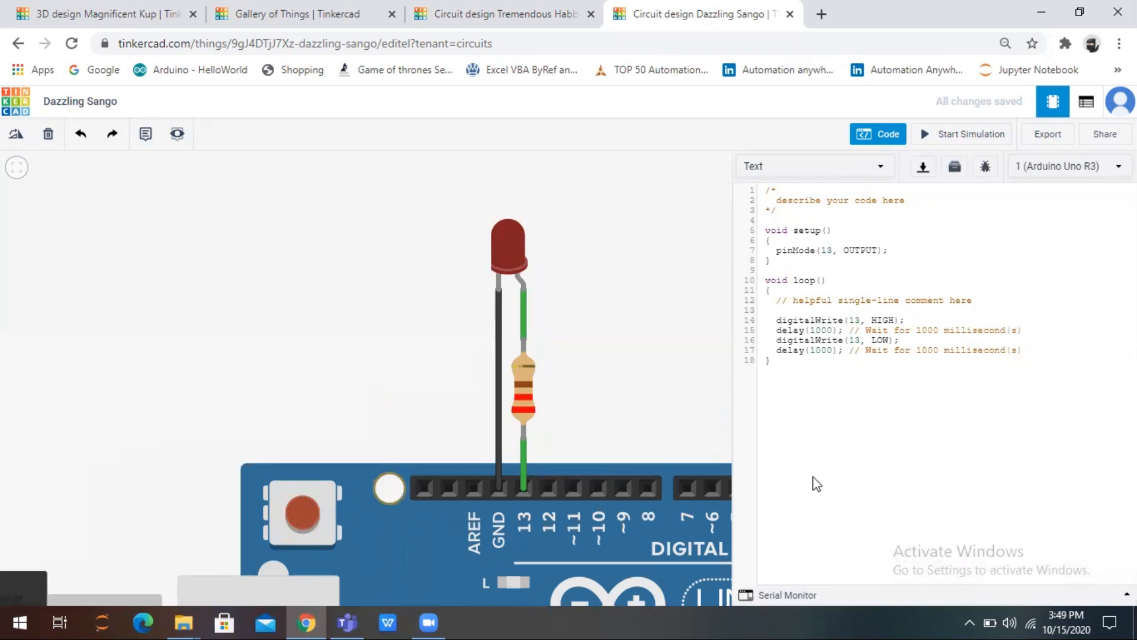
# Set both delay calls in the loop to 3000, run the simulation to watch the LED and stop it
pyautogui.press('BackSpace')
pyautogui.write('3')
pyautogui.press('Down')
pyautogui.press('Down')
pyautogui.press('BackSpace')
pyautogui.write('3')
pyautogui.click(960, 135)
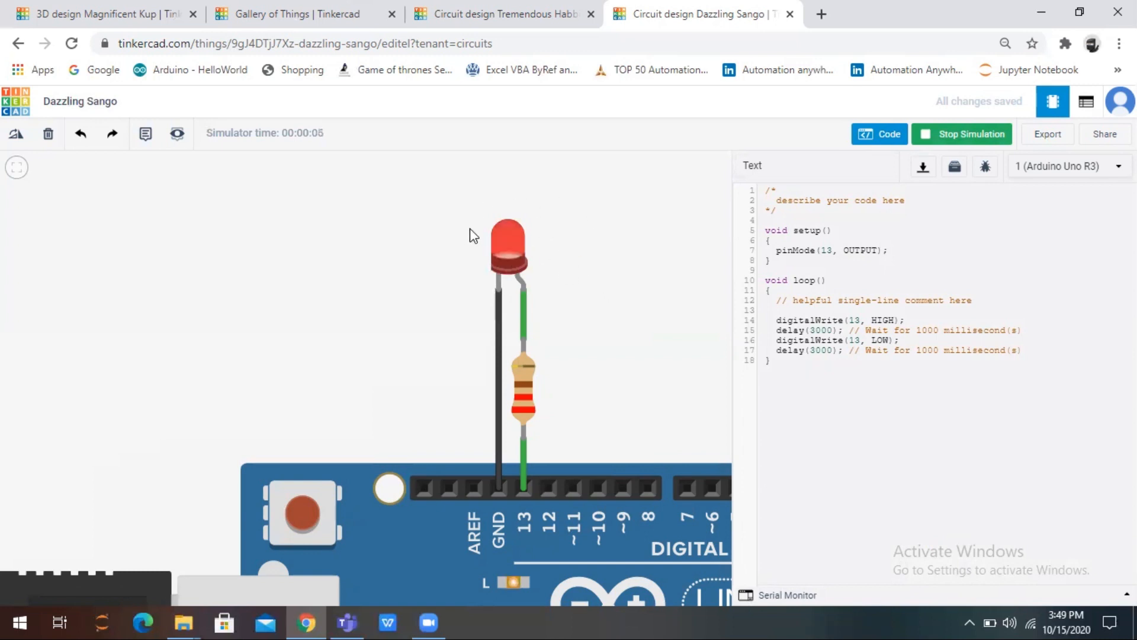
pyautogui.click(929, 139)
# Switch the Arduino's code back to Blocks only, accepting that the text code is cleared
pyautogui.click(865, 168)
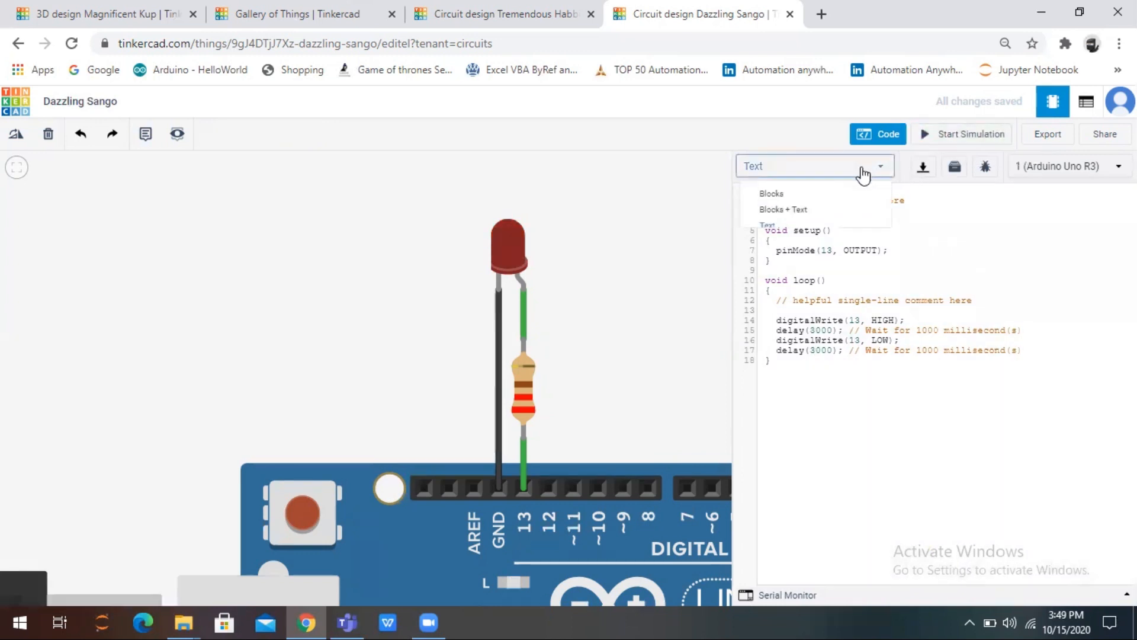
pyautogui.click(818, 194)
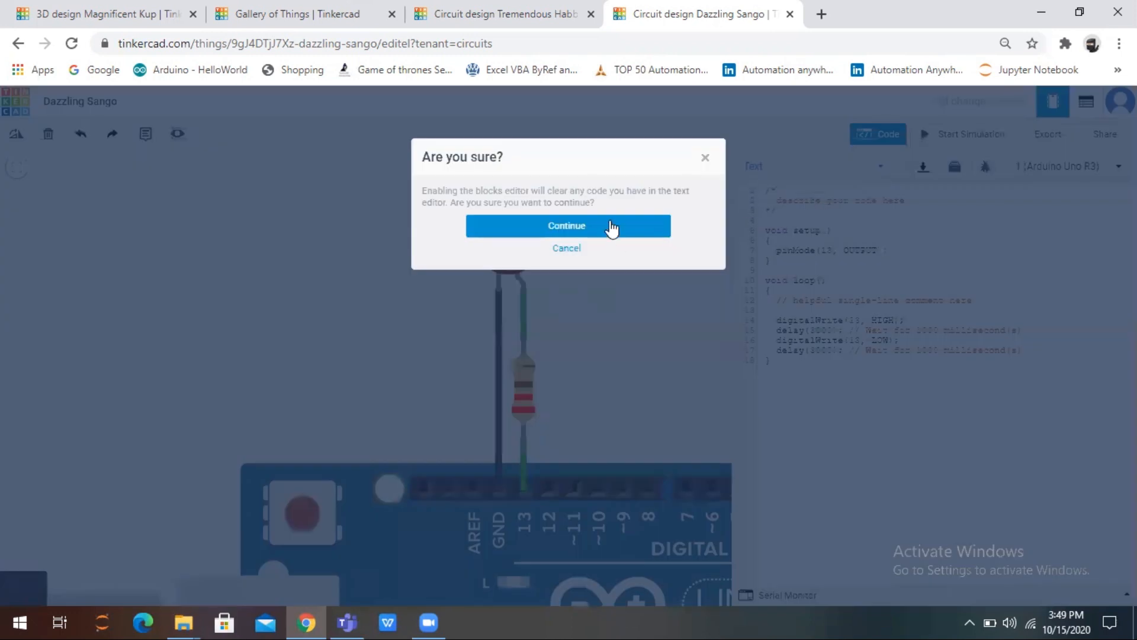
pyautogui.click(567, 226)
# Set both wait blocks in the blink program to 3, keeping secs as the unit
pyautogui.scroll(3, 1061, 373)
pyautogui.scroll(-3, 1065, 410)
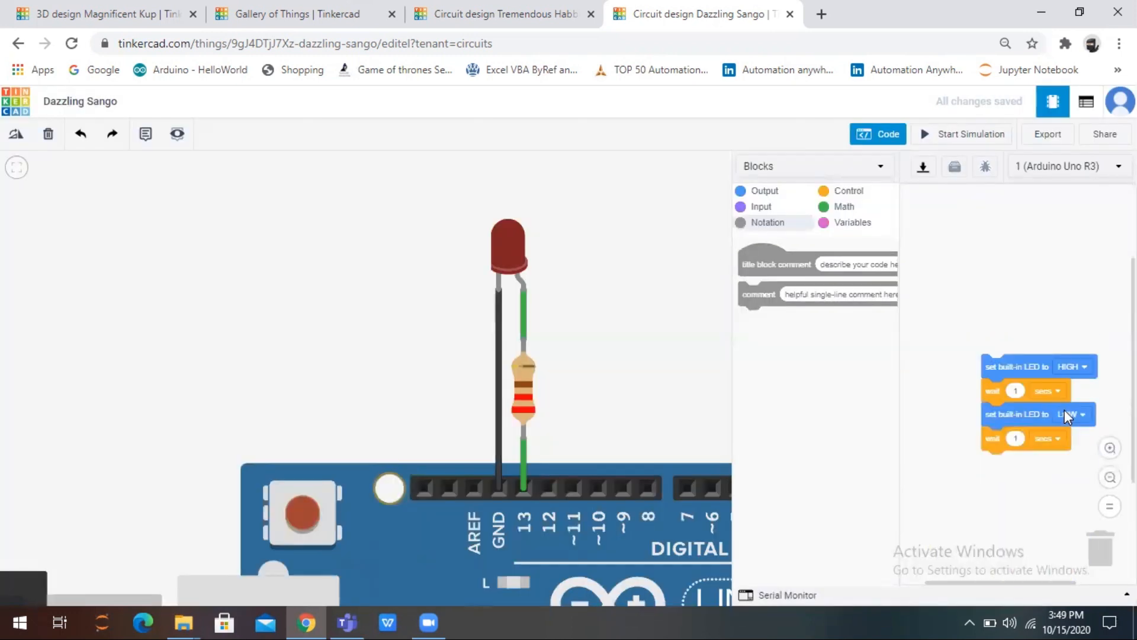
pyautogui.click(1110, 448)
pyautogui.click(1110, 448)
pyautogui.click(1110, 448)
pyautogui.click(1110, 447)
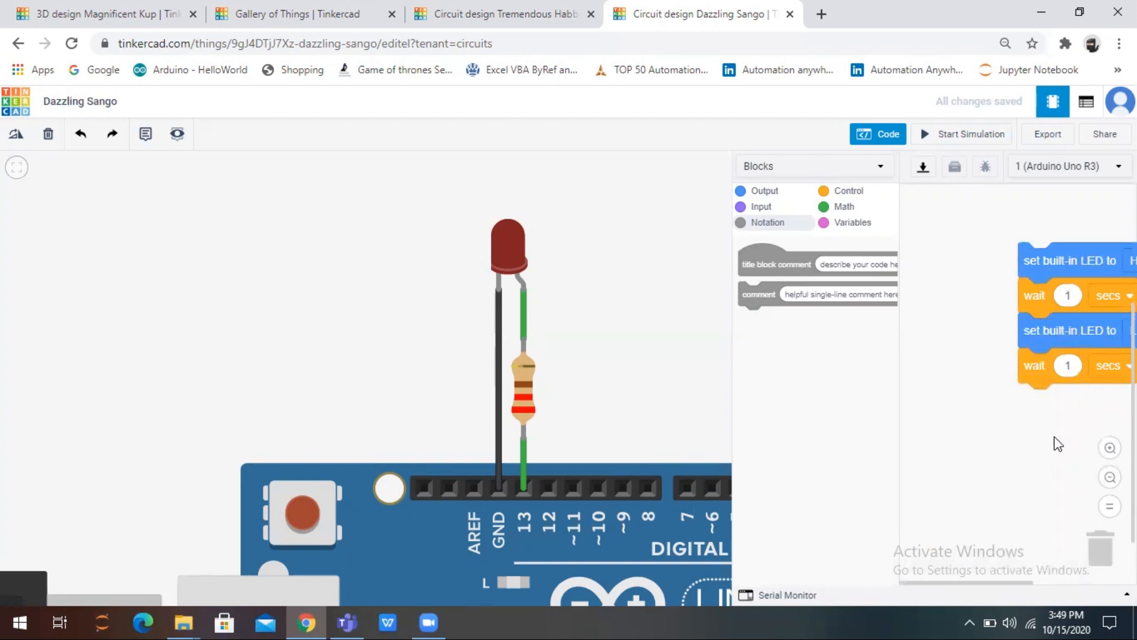
pyautogui.moveTo(1054, 436); pyautogui.dragTo(932, 455)
pyautogui.moveTo(1026, 460); pyautogui.dragTo(1063, 440)
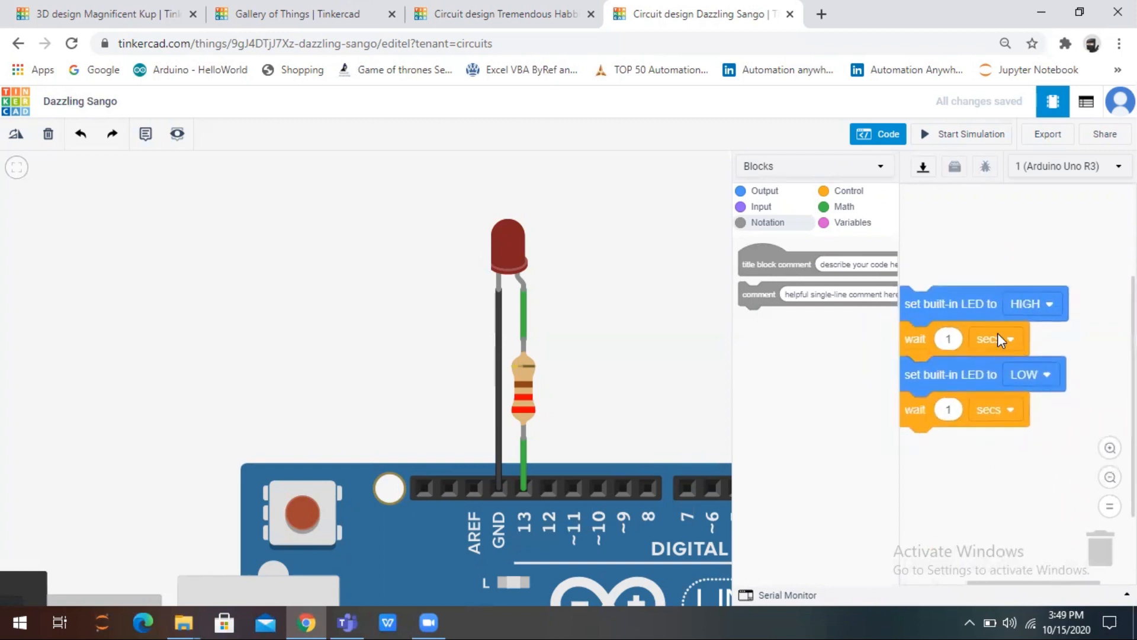
pyautogui.click(998, 335)
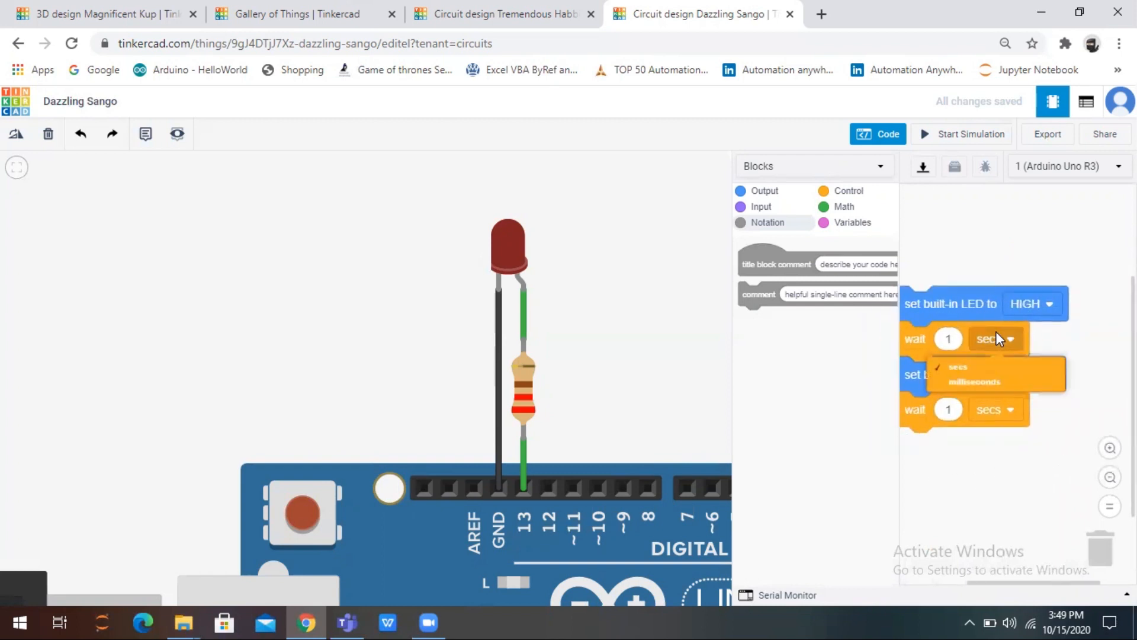
pyautogui.click(977, 467)
pyautogui.click(948, 341)
pyautogui.press('BackSpace')
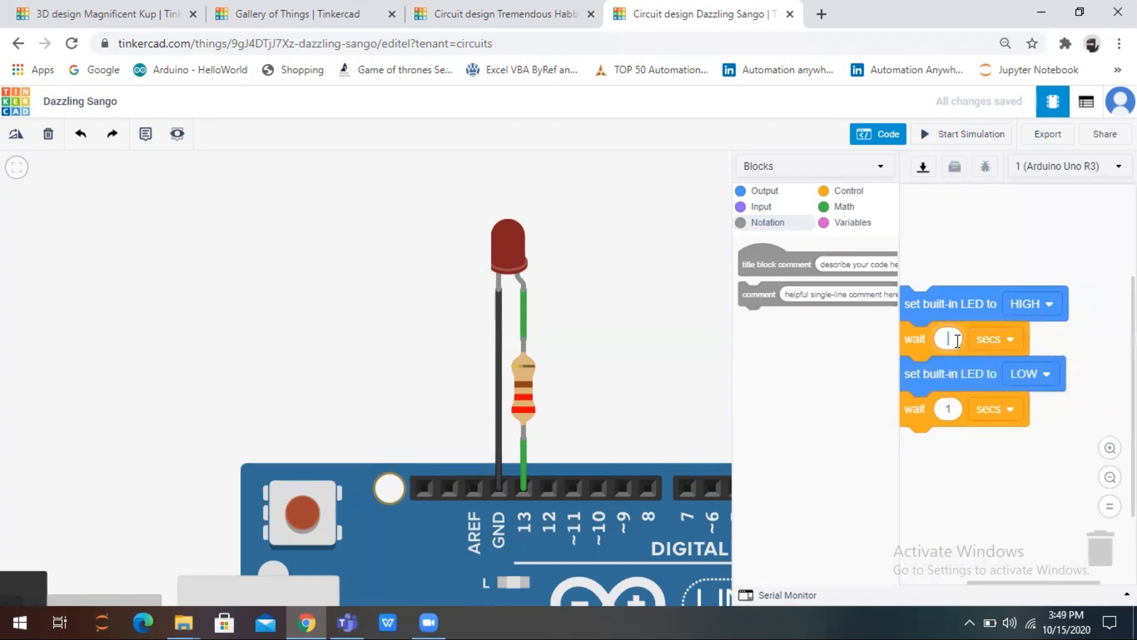
pyautogui.click(950, 414)
pyautogui.write('3')
# Simulate the edited block program to watch the LED, stop it and restart the simulation
pyautogui.click(961, 134)
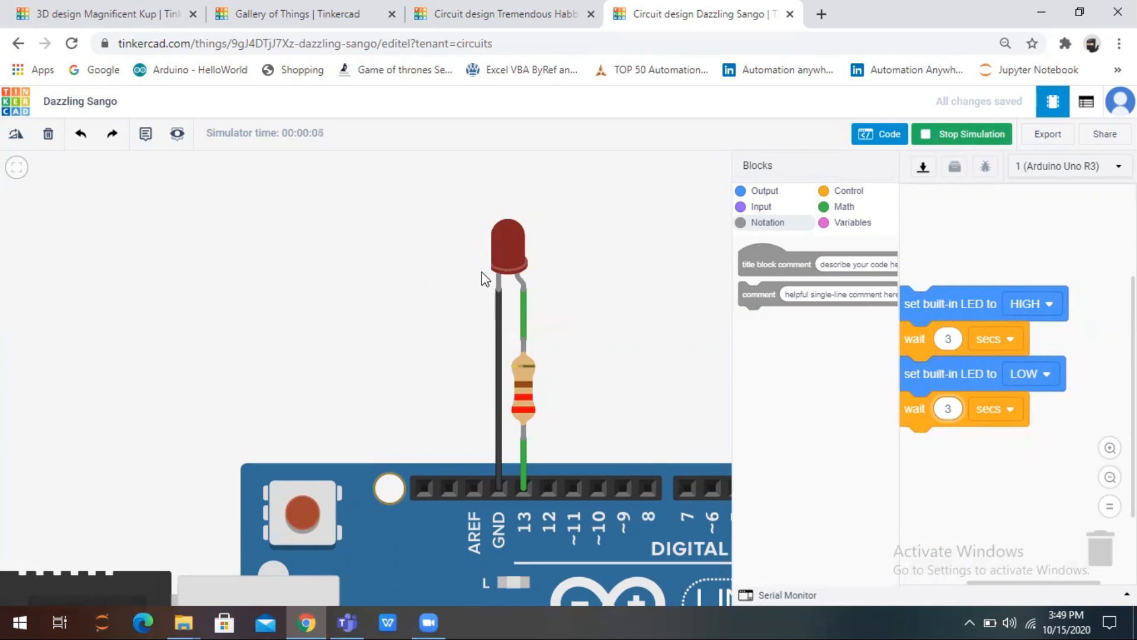
pyautogui.click(976, 135)
pyautogui.click(976, 135)
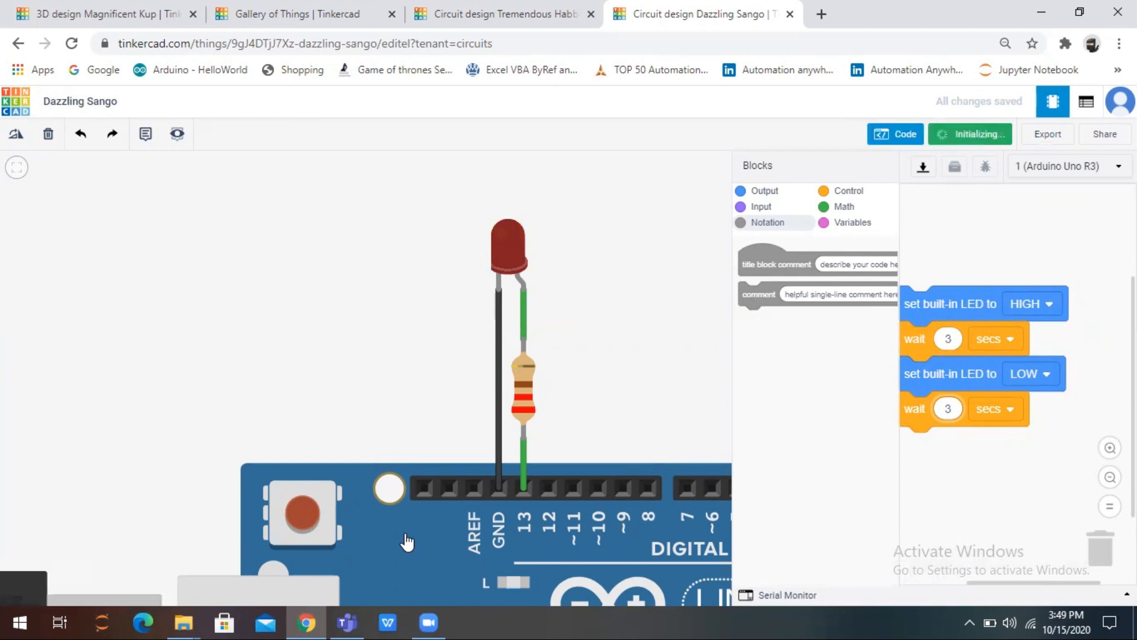